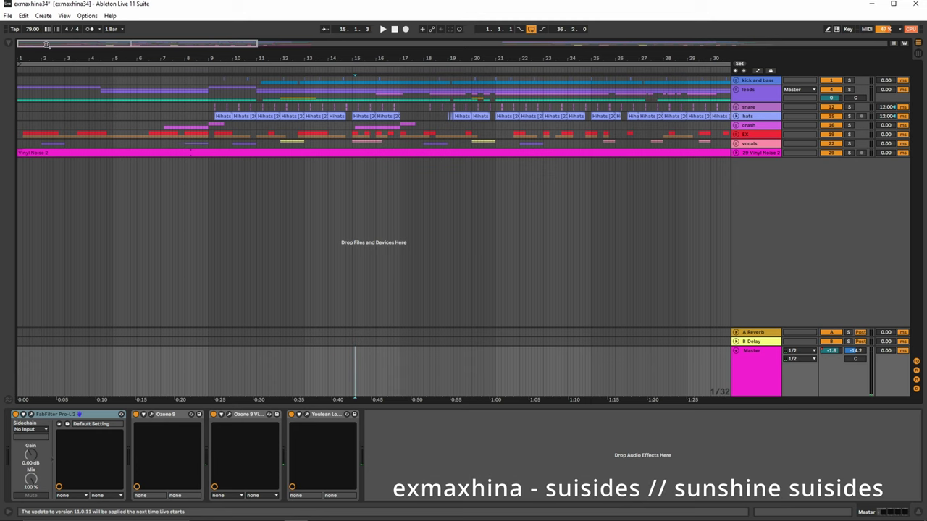
Look over the whole arrangement and inspect the device chains of the track groups one after another, from kick and bass downward
{"action": "left_click_drag", "start_coordinate": [43, 57], "coordinate": [70, 102]}
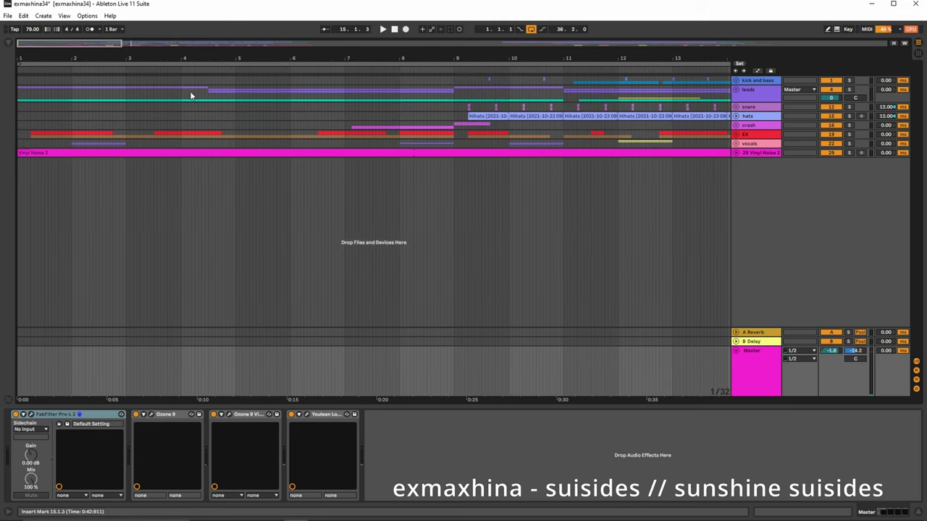
{"action": "left_click_drag", "start_coordinate": [149, 60], "coordinate": [66, 59]}
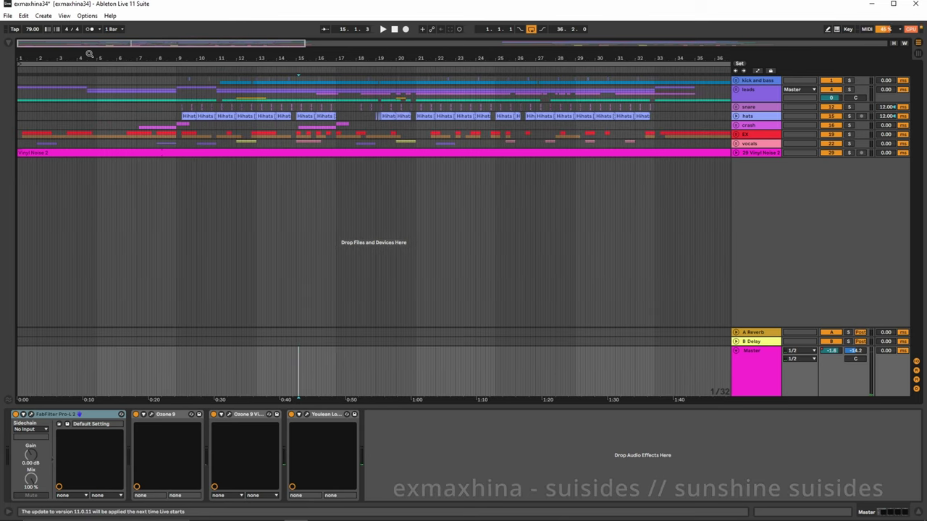
{"action": "left_click_drag", "start_coordinate": [605, 53], "coordinate": [543, 53]}
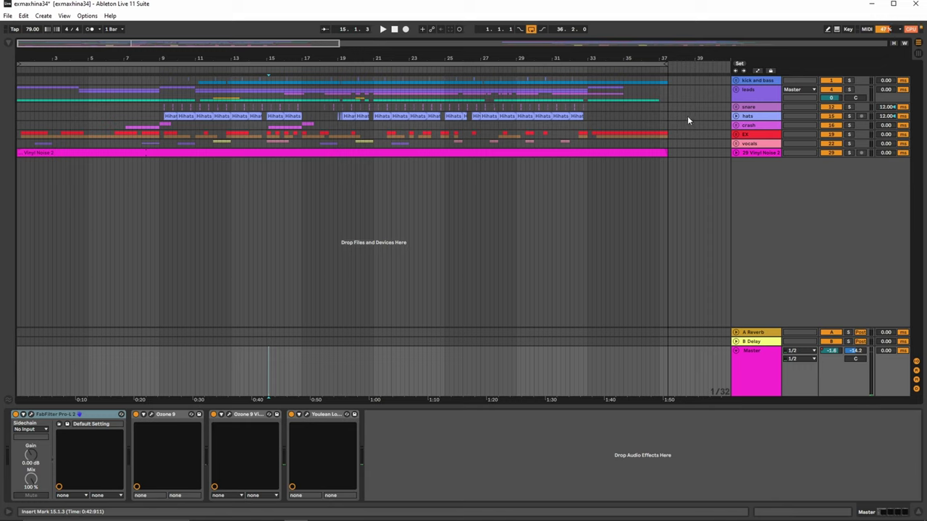
{"action": "left_click", "coordinate": [761, 81]}
{"action": "left_click", "coordinate": [750, 95]}
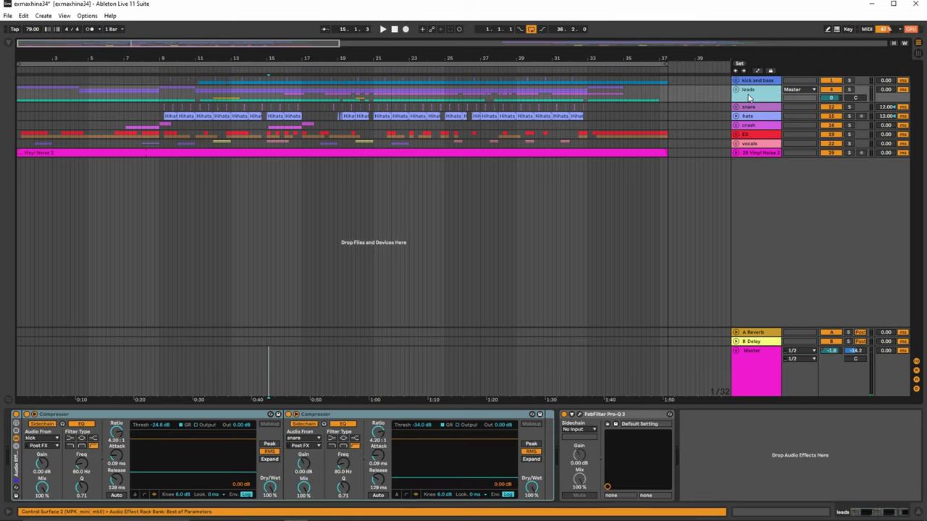
{"action": "left_click", "coordinate": [753, 108]}
{"action": "left_click", "coordinate": [756, 117]}
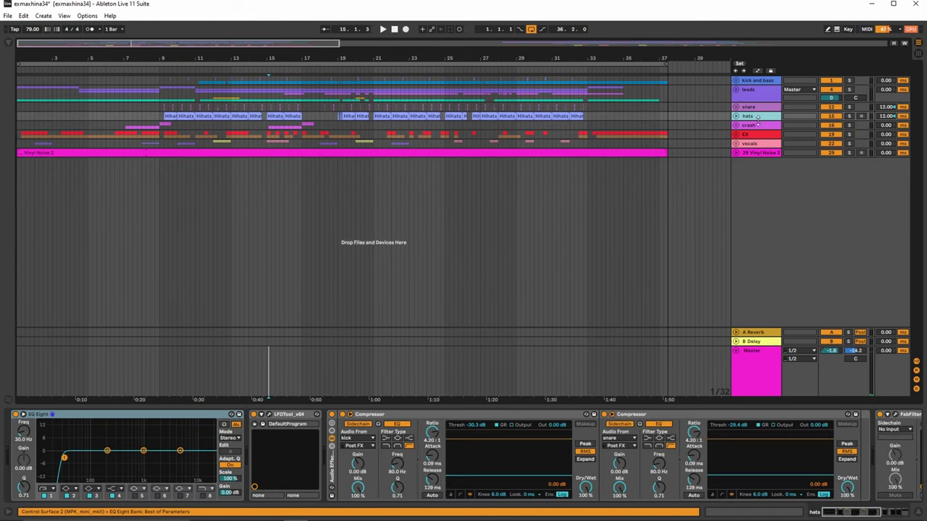
{"action": "left_click", "coordinate": [757, 127]}
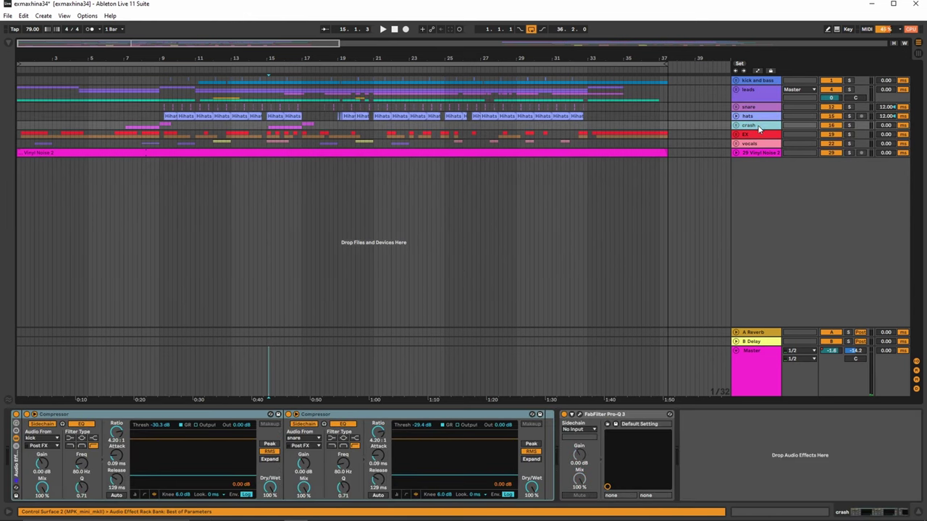
{"action": "left_click", "coordinate": [759, 137]}
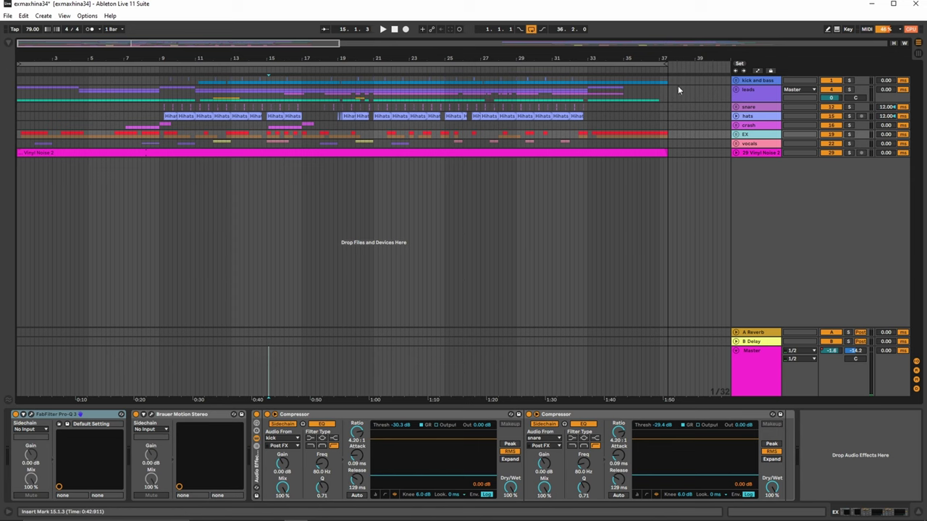
Unfold the kick and bass group, solo it and play it from the first kick hit in bar 9
{"action": "left_click", "coordinate": [737, 81]}
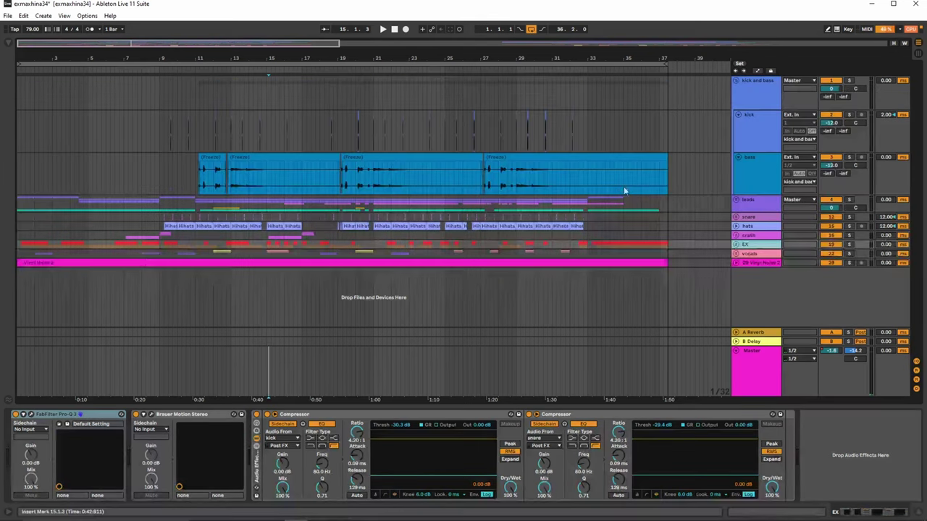
{"action": "left_click_drag", "start_coordinate": [216, 57], "coordinate": [295, 105]}
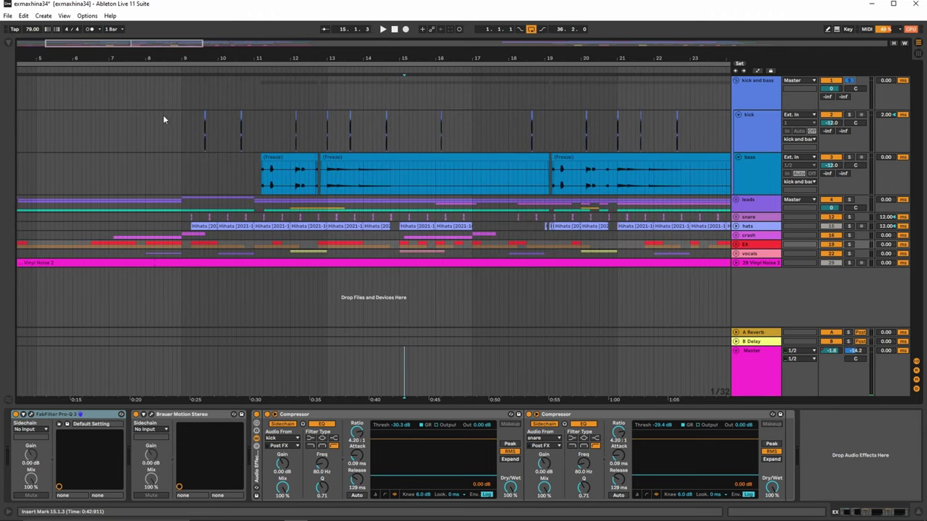
{"action": "left_click", "coordinate": [203, 129]}
{"action": "key", "text": "space"}
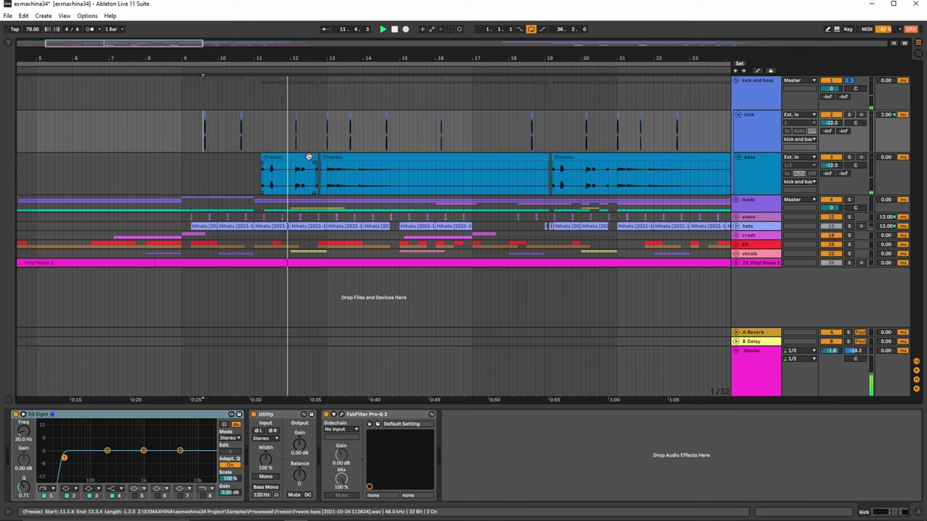
Examine the gap between the bass clips around 12.4 during playback, stop, and unsolo the kick and bass group
{"action": "left_click_drag", "start_coordinate": [311, 58], "coordinate": [483, 177]}
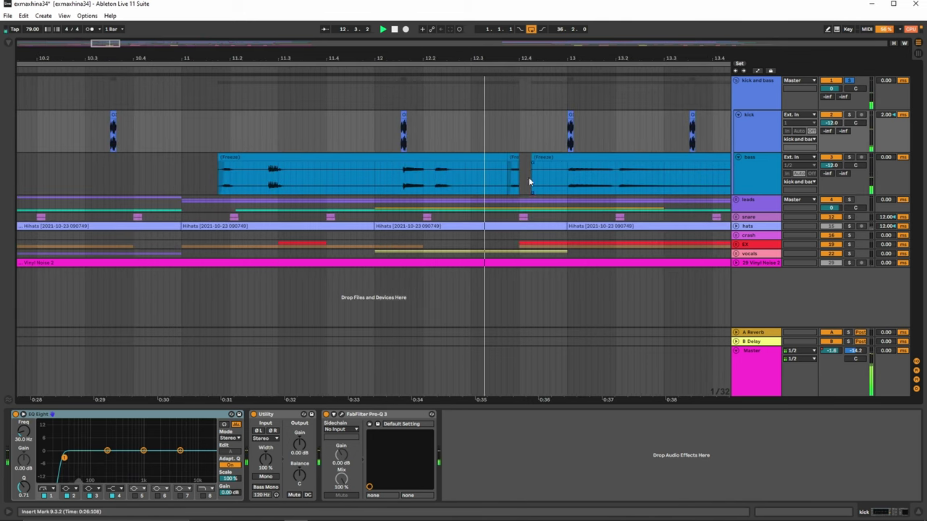
{"action": "left_click_drag", "start_coordinate": [527, 61], "coordinate": [528, 152]}
{"action": "key", "text": "space"}
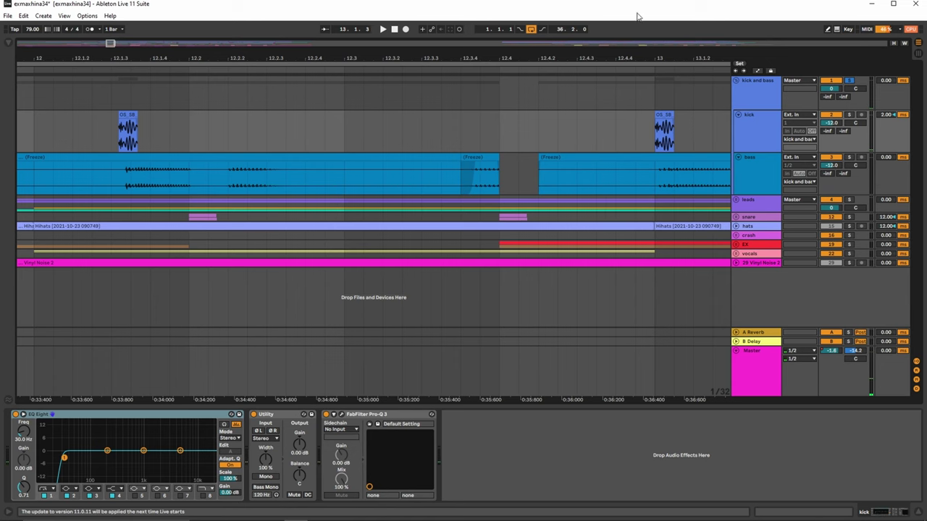
{"action": "left_click_drag", "start_coordinate": [603, 60], "coordinate": [291, 55]}
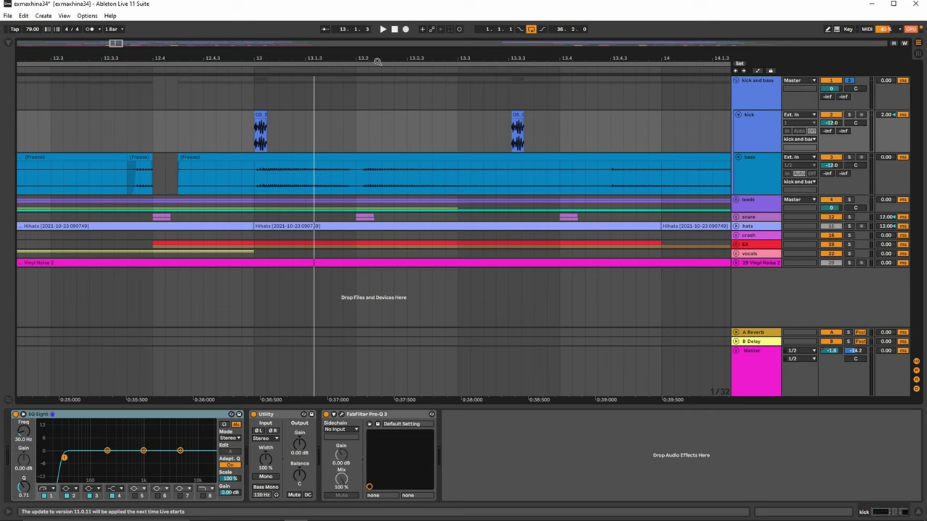
{"action": "left_click_drag", "start_coordinate": [378, 62], "coordinate": [408, 42]}
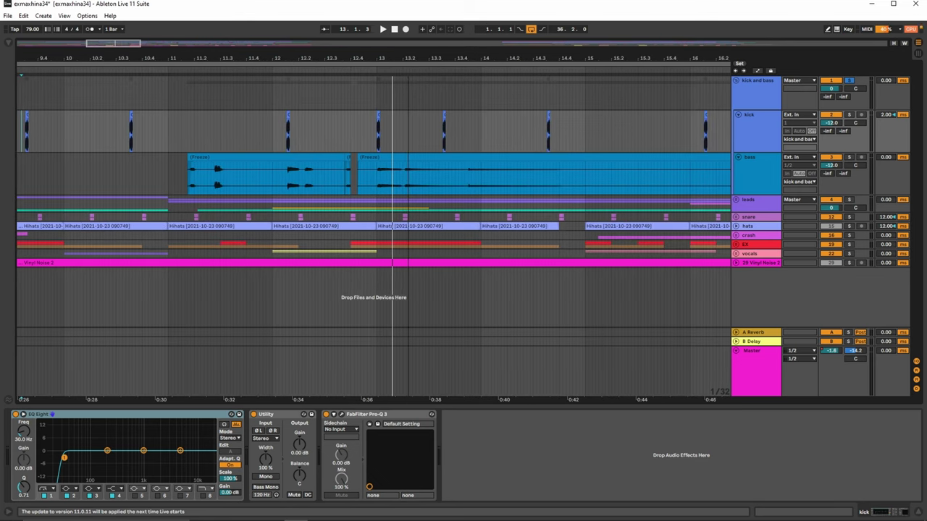
{"action": "left_click", "coordinate": [848, 81]}
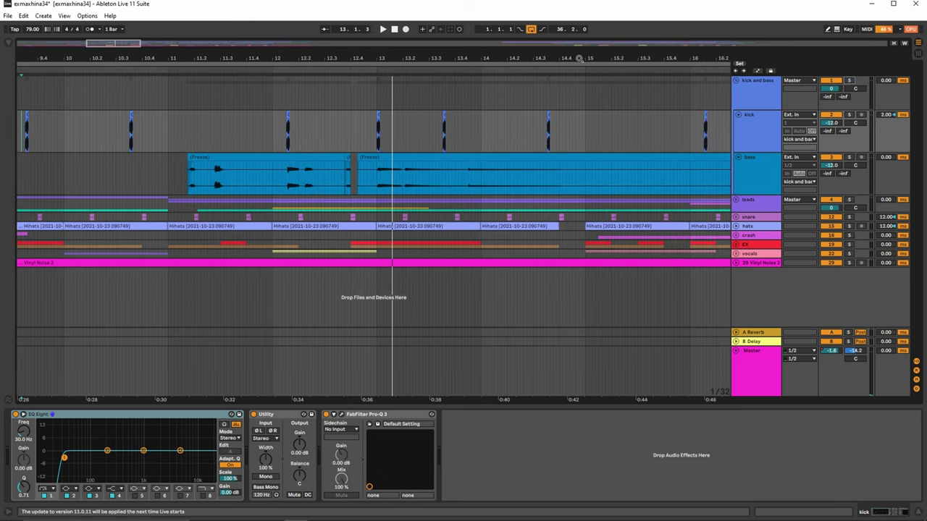
Unfold the leads group, solo it and play from the first lofi rhodes clip at the song's start
{"action": "left_click_drag", "start_coordinate": [578, 60], "coordinate": [279, 58]}
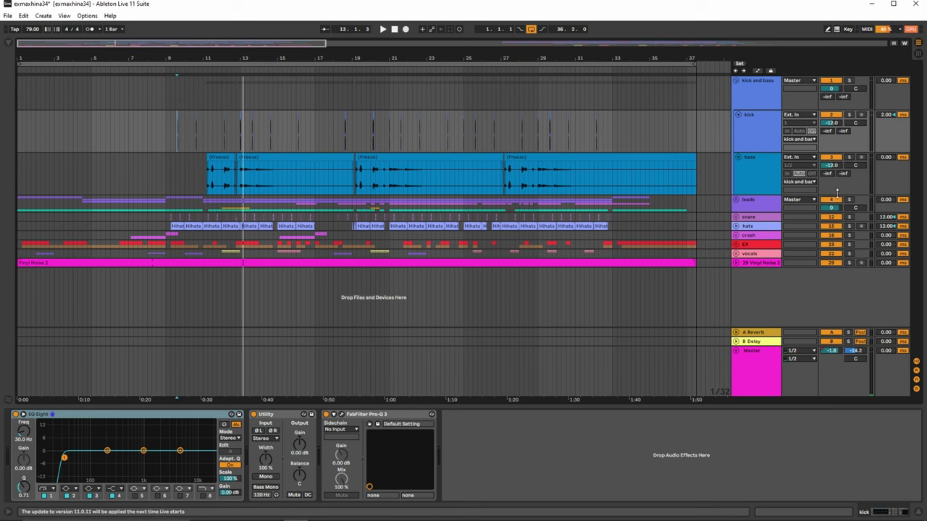
{"action": "left_click", "coordinate": [736, 201]}
{"action": "left_click", "coordinate": [847, 194]}
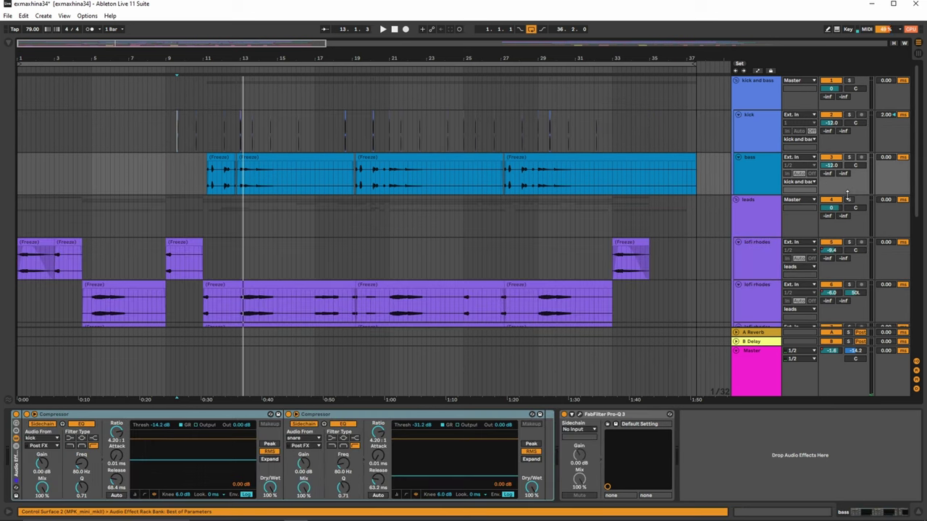
{"action": "left_click_drag", "start_coordinate": [84, 59], "coordinate": [82, 85]}
{"action": "left_click", "coordinate": [47, 240]}
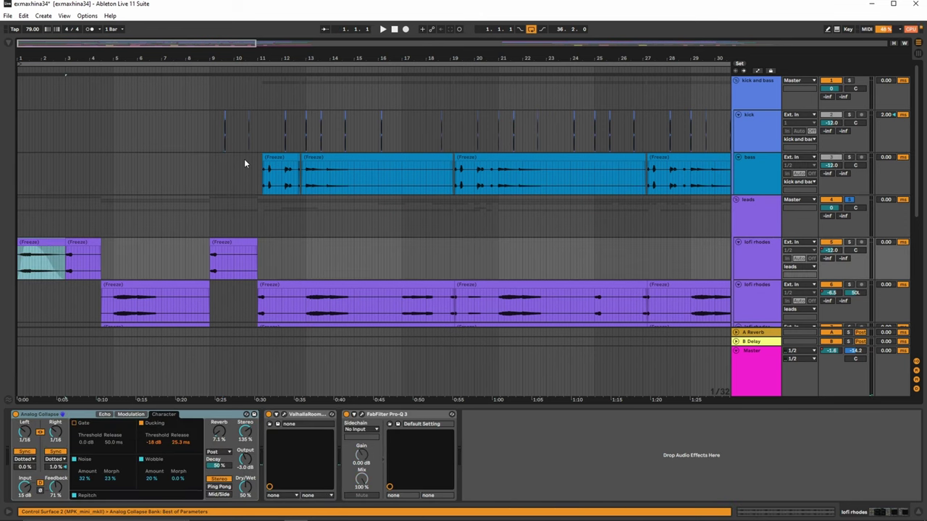
{"action": "key", "text": "space"}
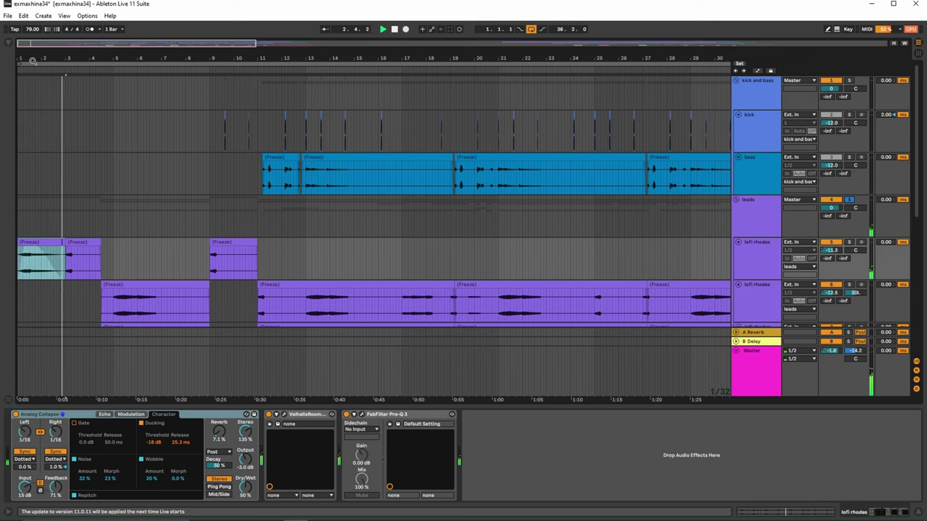
Listen to the doubled lofi rhodes layers, stop playback and inspect the devices on the right-panned copy
{"action": "scroll", "coordinate": [155, 232], "scroll_direction": "down", "scroll_amount": 4}
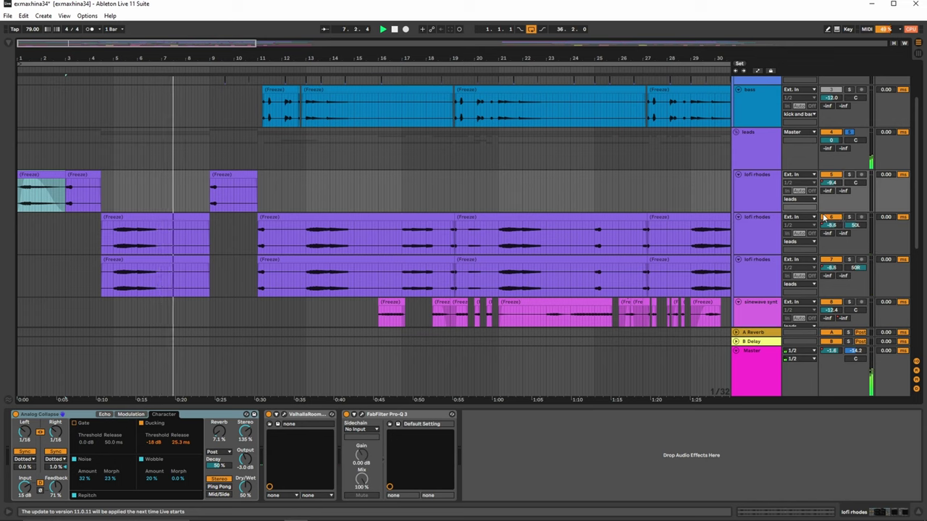
{"action": "key", "text": "space"}
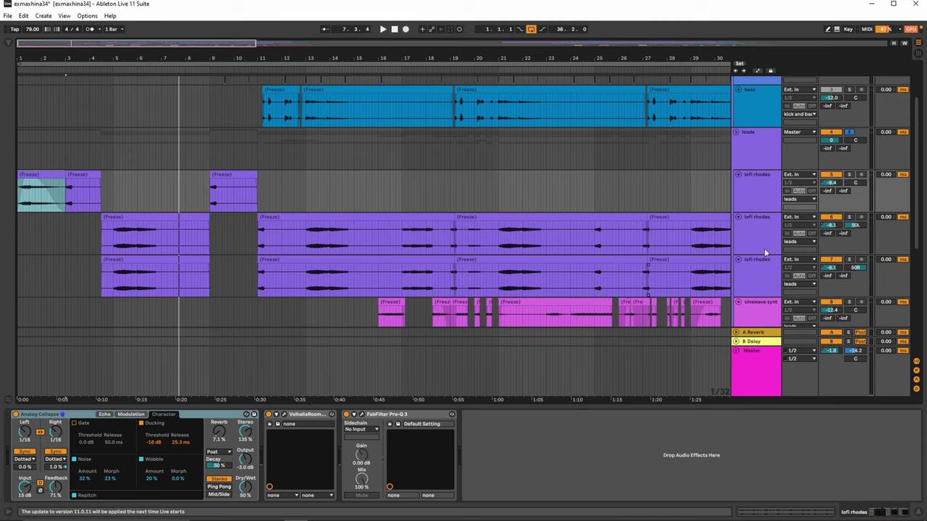
{"action": "left_click", "coordinate": [764, 277]}
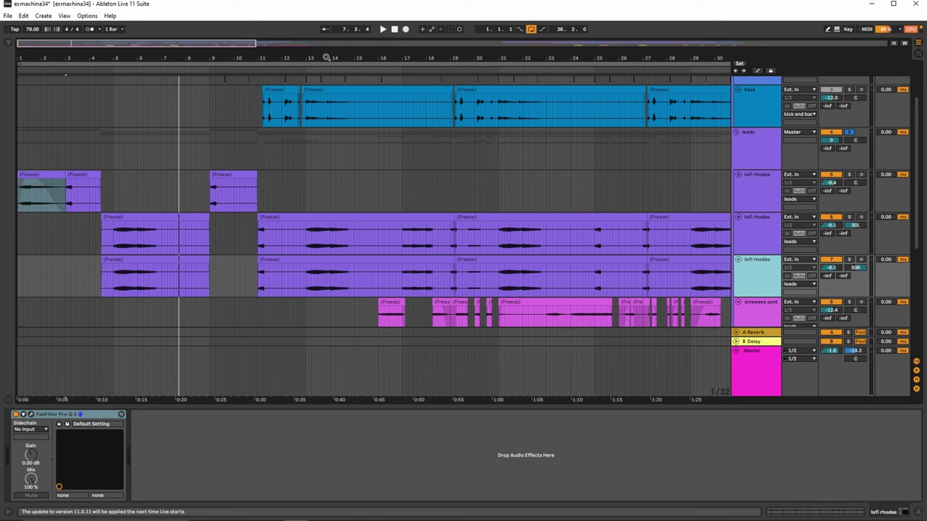
{"action": "left_click_drag", "start_coordinate": [326, 57], "coordinate": [327, 45]}
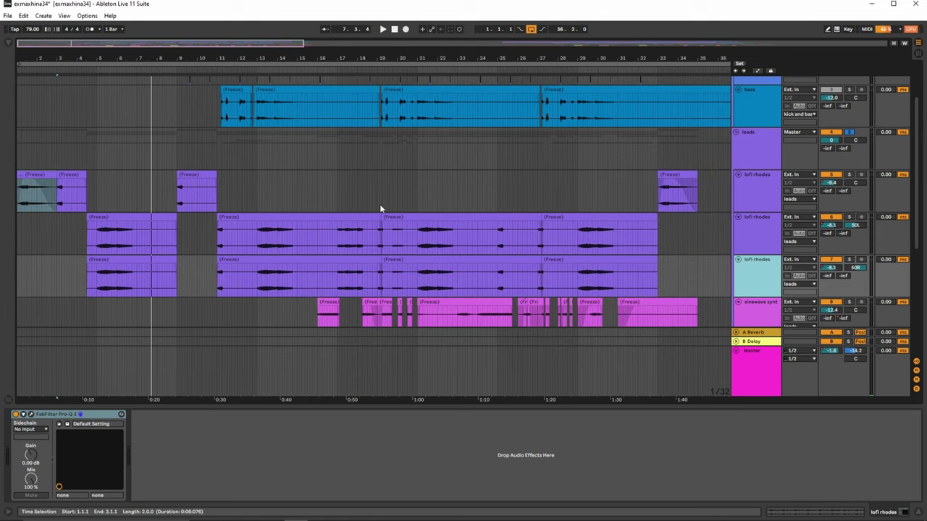
Show the browser and insert a new MIDI track after the leads group
{"action": "left_click", "coordinate": [9, 47]}
{"action": "left_click", "coordinate": [745, 146]}
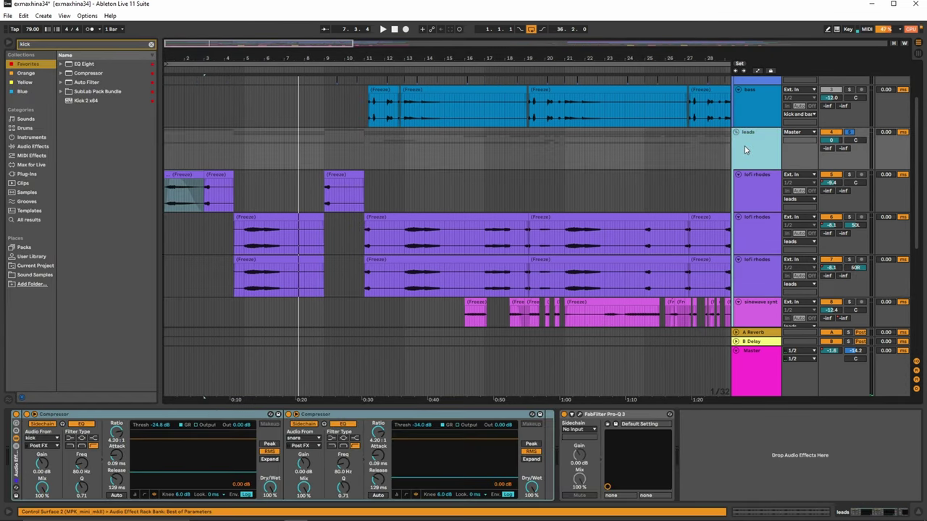
{"action": "right_click", "coordinate": [745, 145]}
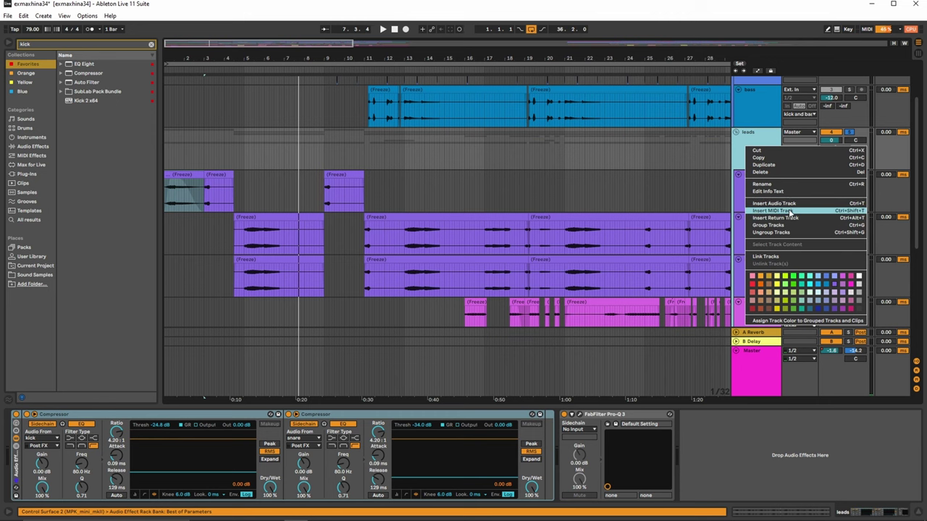
{"action": "key", "text": "Escape"}
Find Kontakt in the browser and load it onto the new MIDI track
{"action": "left_click", "coordinate": [49, 46]}
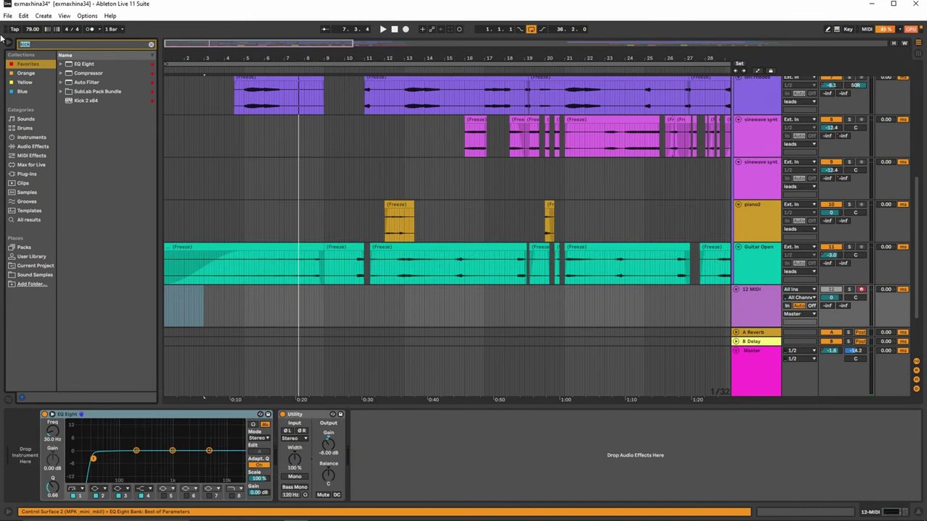
{"action": "type", "text": "kon"}
{"action": "double_click", "coordinate": [91, 66]}
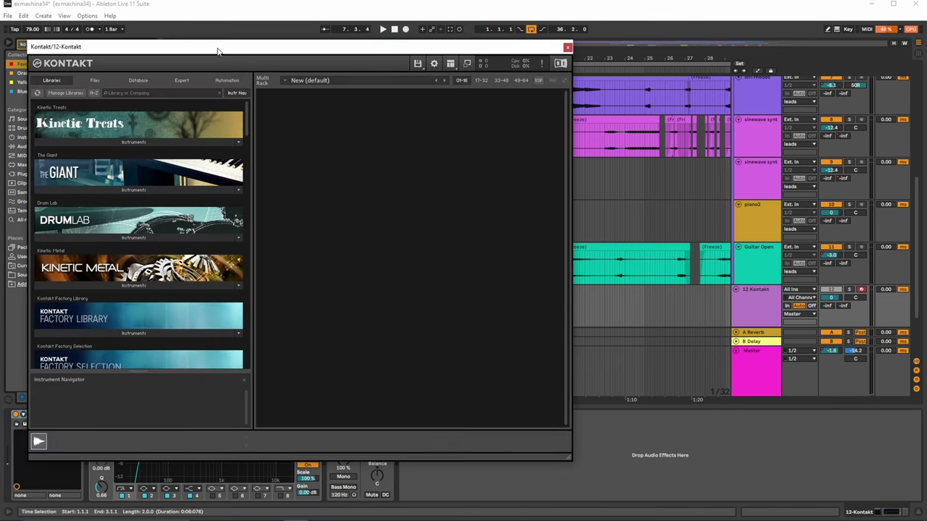
{"action": "left_click_drag", "start_coordinate": [217, 50], "coordinate": [252, 65]}
Load the Scarbee A-200.nki instrument from the Scarbee A-200 library in Kontakt
{"action": "left_click_drag", "start_coordinate": [286, 150], "coordinate": [286, 193]}
{"action": "left_click", "coordinate": [125, 237]}
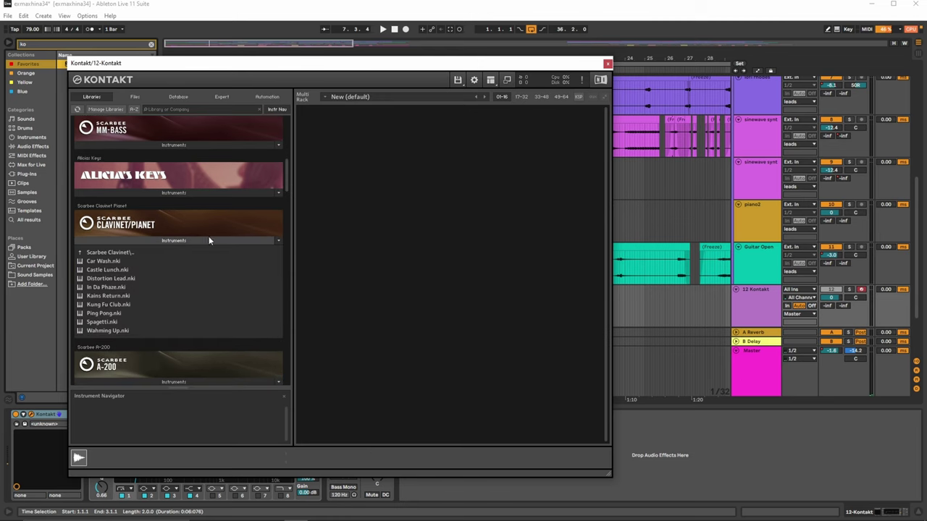
{"action": "scroll", "coordinate": [257, 253], "scroll_direction": "down", "scroll_amount": 2}
{"action": "left_click_drag", "start_coordinate": [291, 191], "coordinate": [289, 210]}
{"action": "left_click", "coordinate": [142, 176]}
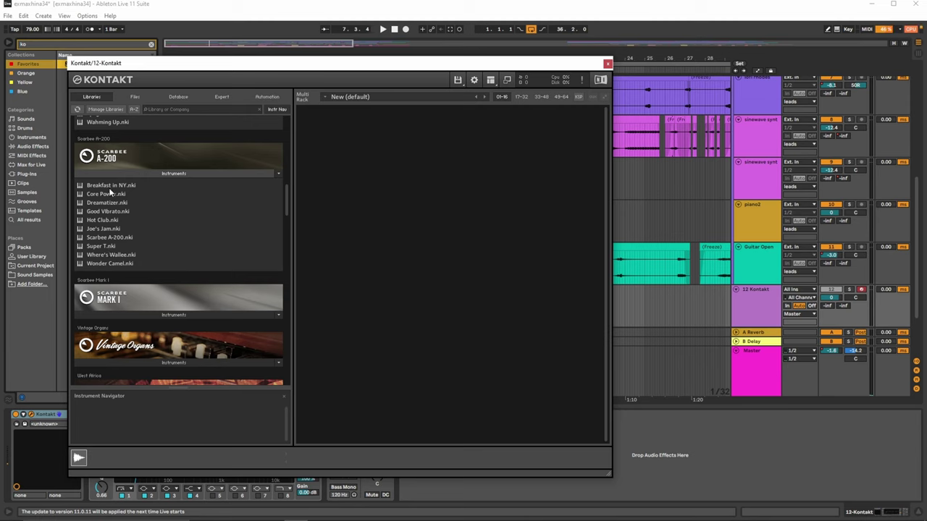
{"action": "double_click", "coordinate": [97, 238]}
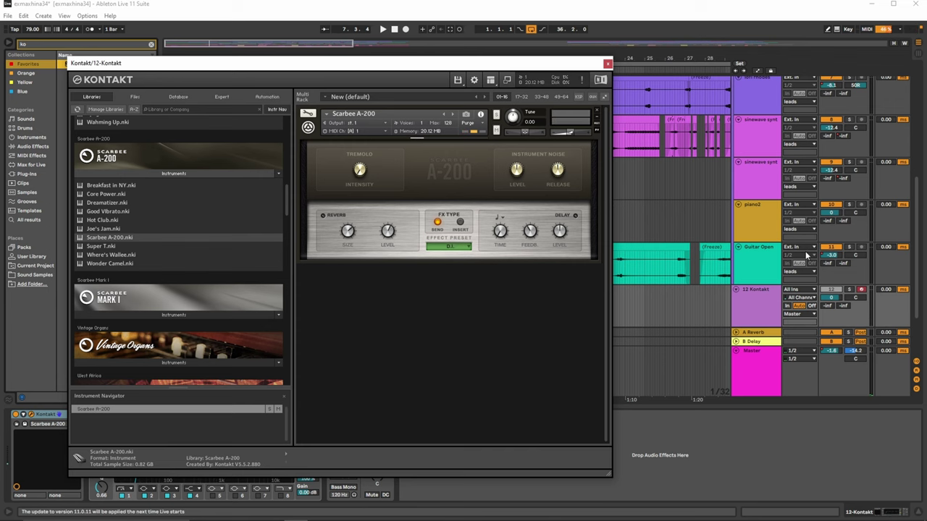
Solo and arm the Kontakt track, lower its volume to -13.2 dB and close the Kontakt window
{"action": "left_click", "coordinate": [773, 303]}
{"action": "key", "text": "Delete"}
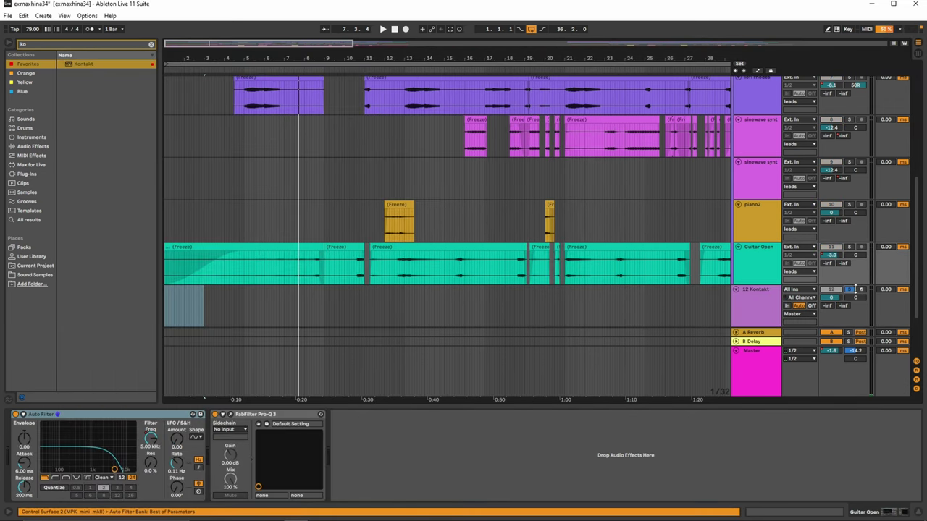
{"action": "left_click", "coordinate": [775, 295]}
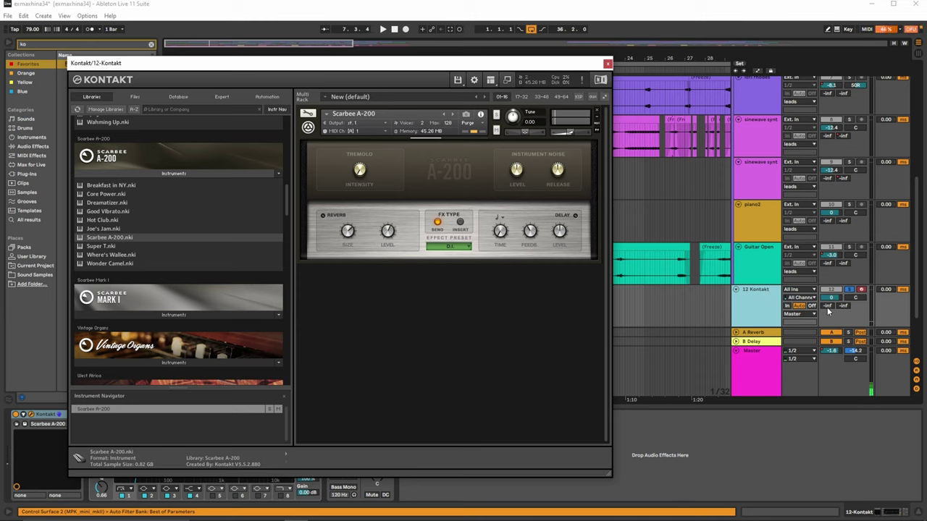
{"action": "left_click_drag", "start_coordinate": [828, 297], "coordinate": [828, 303]}
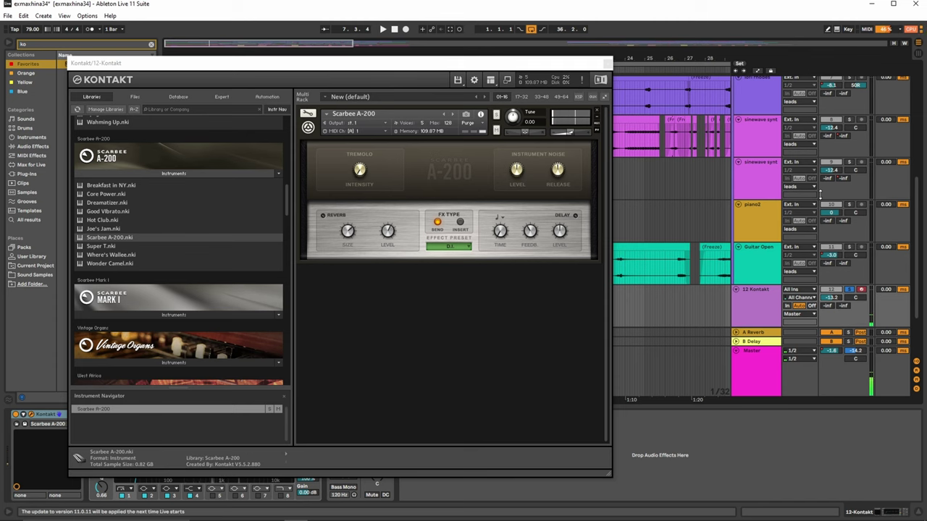
{"action": "left_click", "coordinate": [607, 64]}
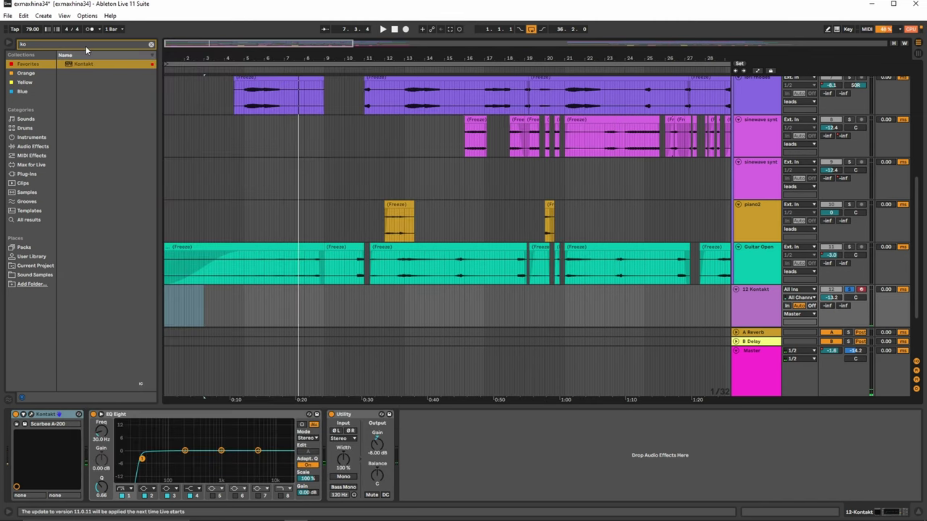
Find OCS-45 in the browser and add it to the end of the Kontakt track's device chain
{"action": "key", "text": "ctrl+f"}
{"action": "type", "text": "o"}
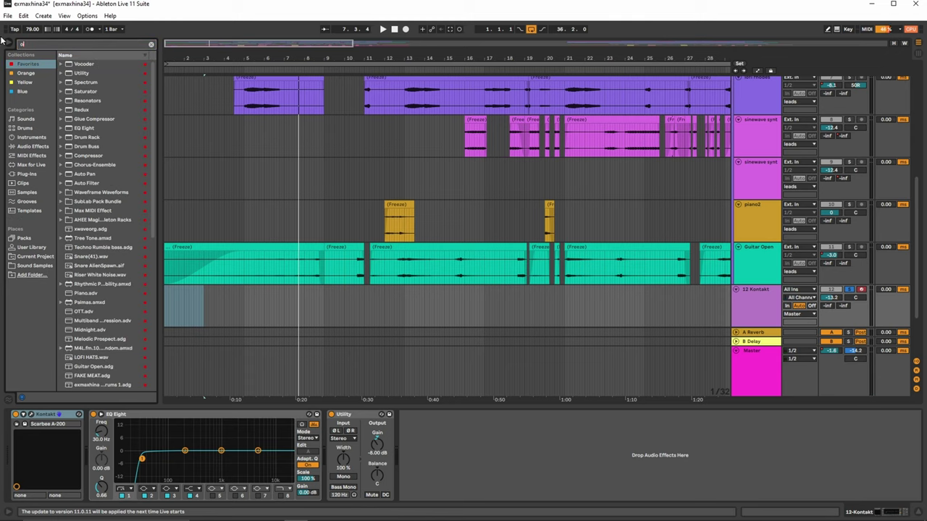
{"action": "type", "text": "cs"}
{"action": "left_click", "coordinate": [87, 67]}
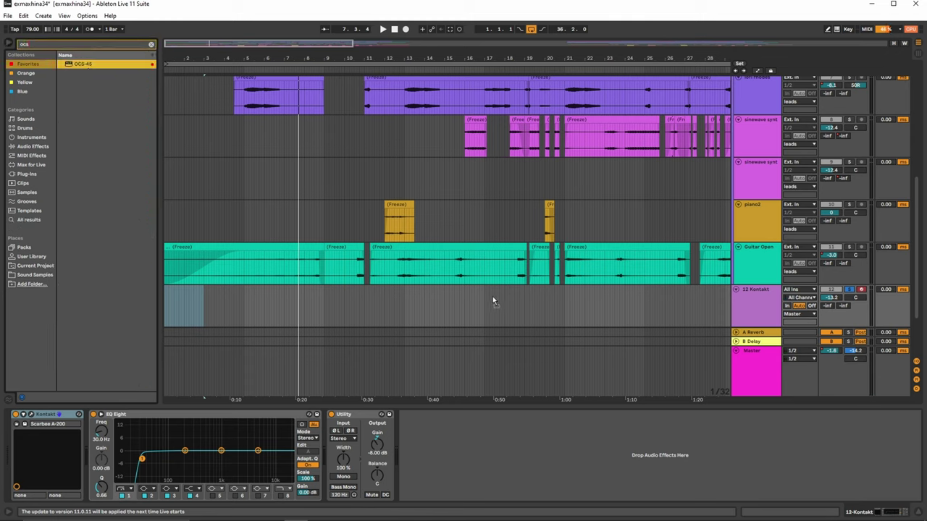
{"action": "left_click_drag", "start_coordinate": [708, 311], "coordinate": [699, 318]}
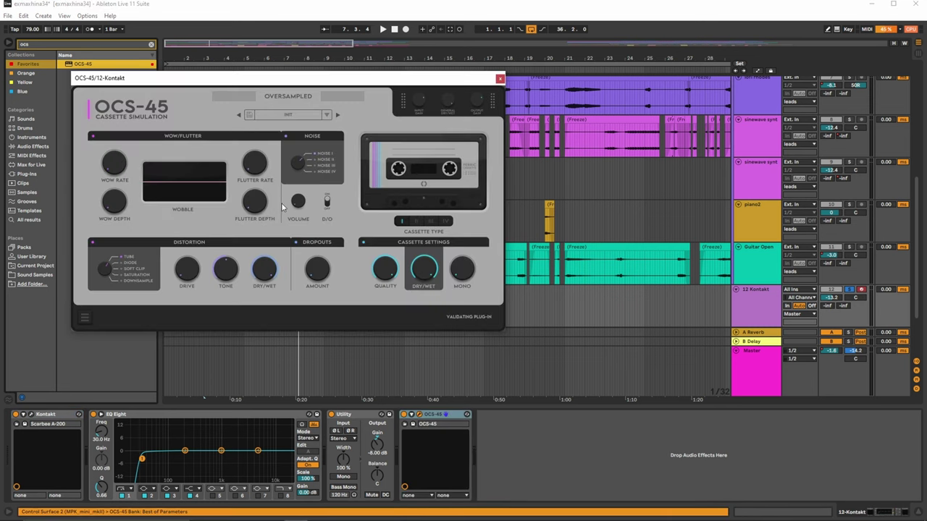
Load the factory preset Lucid Dream in OCS-45 and close the plug-in window
{"action": "left_click", "coordinate": [312, 115]}
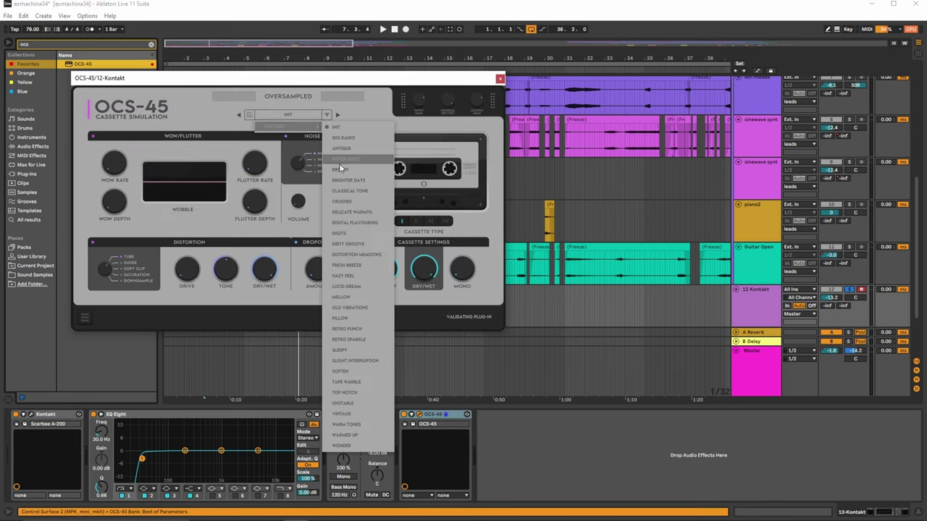
{"action": "left_click", "coordinate": [355, 286]}
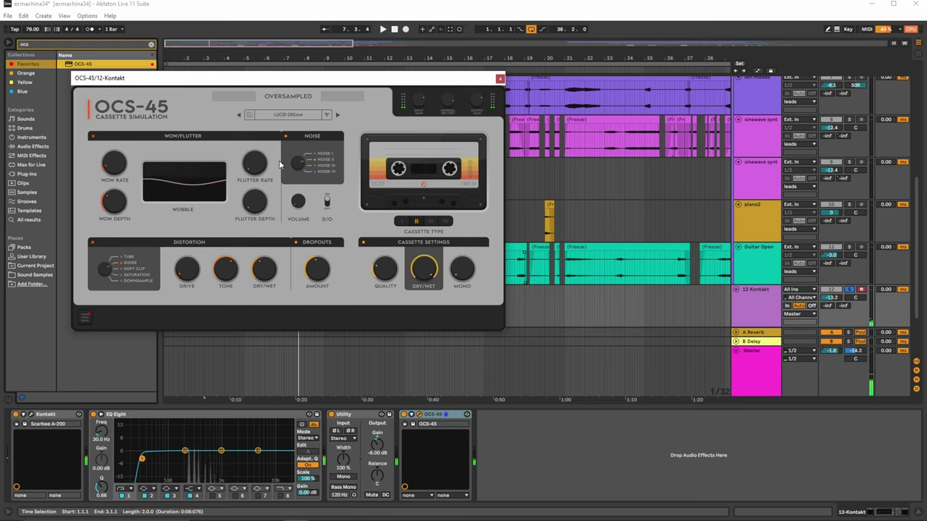
{"action": "left_click", "coordinate": [500, 79]}
Examine the effects and the first clip of the upper lofi rhodes track, and hide the detail view
{"action": "scroll", "coordinate": [579, 205], "scroll_direction": "up", "scroll_amount": 2}
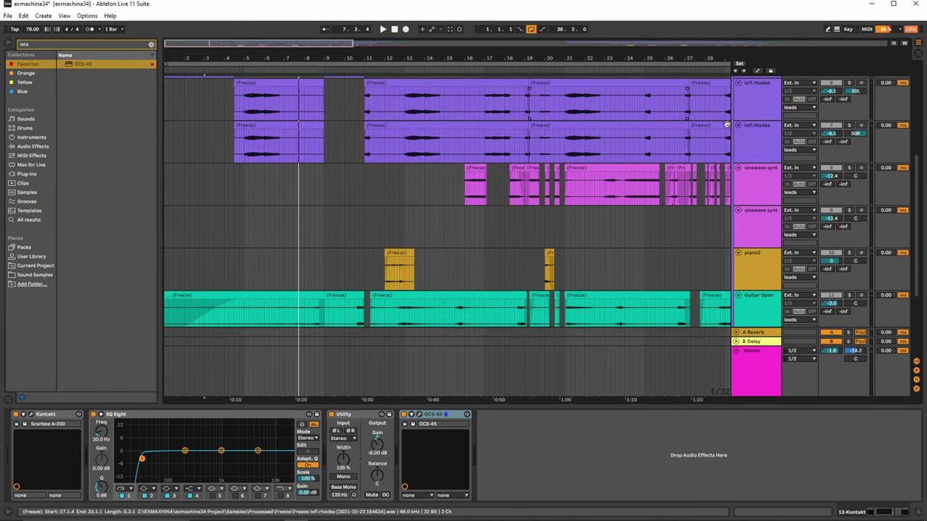
{"action": "scroll", "coordinate": [276, 200], "scroll_direction": "up", "scroll_amount": 2}
{"action": "left_click", "coordinate": [190, 90]}
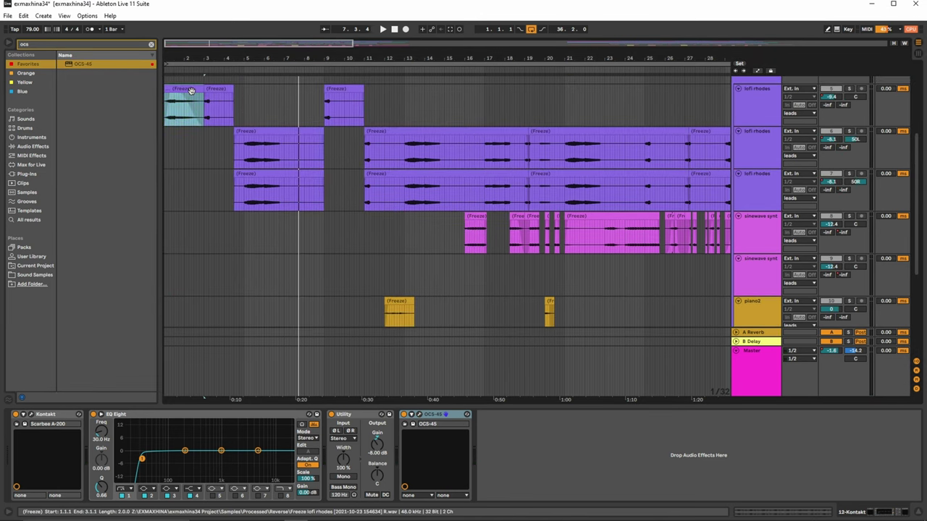
{"action": "left_click", "coordinate": [707, 91]}
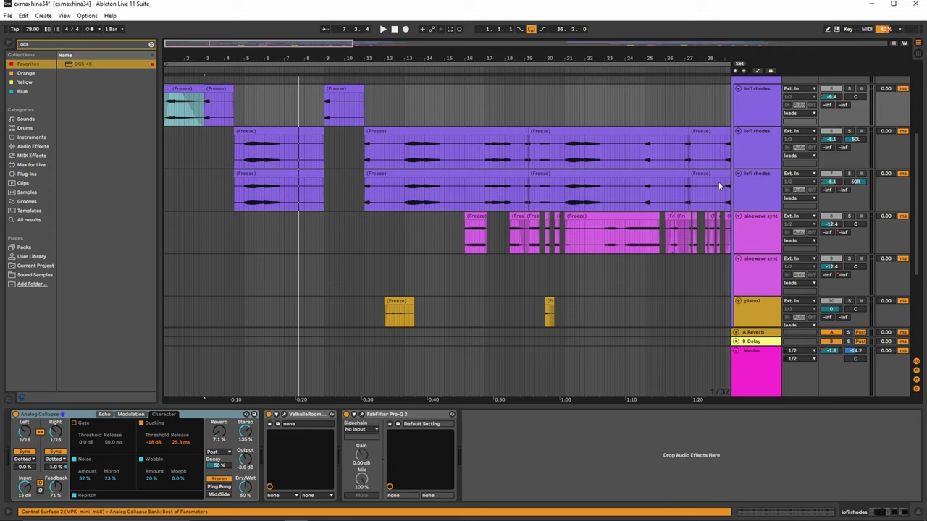
{"action": "double_click", "coordinate": [186, 90]}
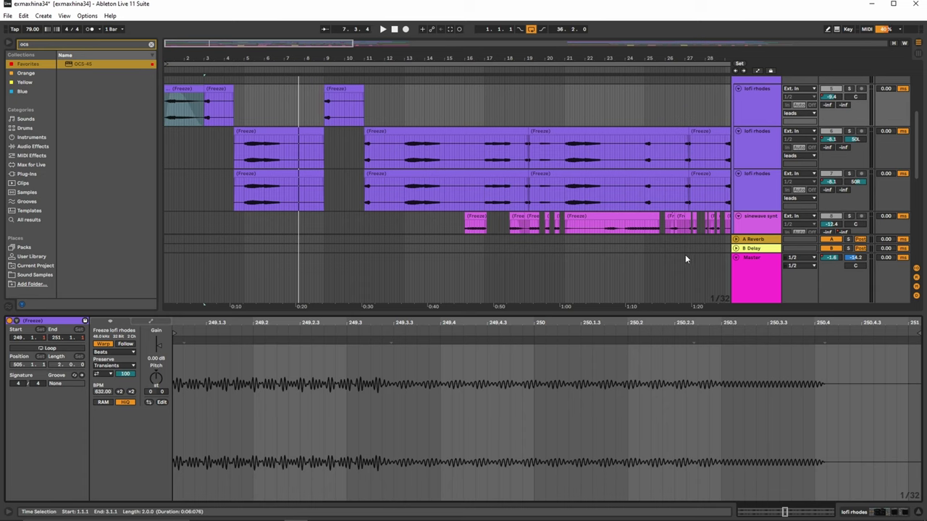
{"action": "left_click", "coordinate": [916, 513]}
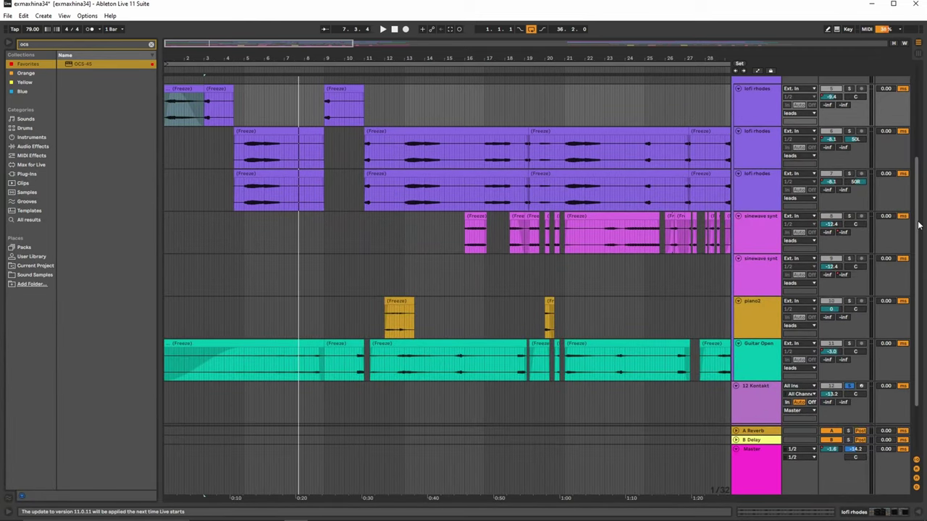
Collapse the leads group and delete the Kontakt track
{"action": "mouse_move", "coordinate": [918, 220]}
{"action": "left_mouse_down"}
{"action": "mouse_move", "coordinate": [918, 228]}
{"action": "mouse_move", "coordinate": [918, 203]}
{"action": "left_mouse_up"}
{"action": "scroll", "coordinate": [740, 103], "scroll_direction": "up", "scroll_amount": 2}
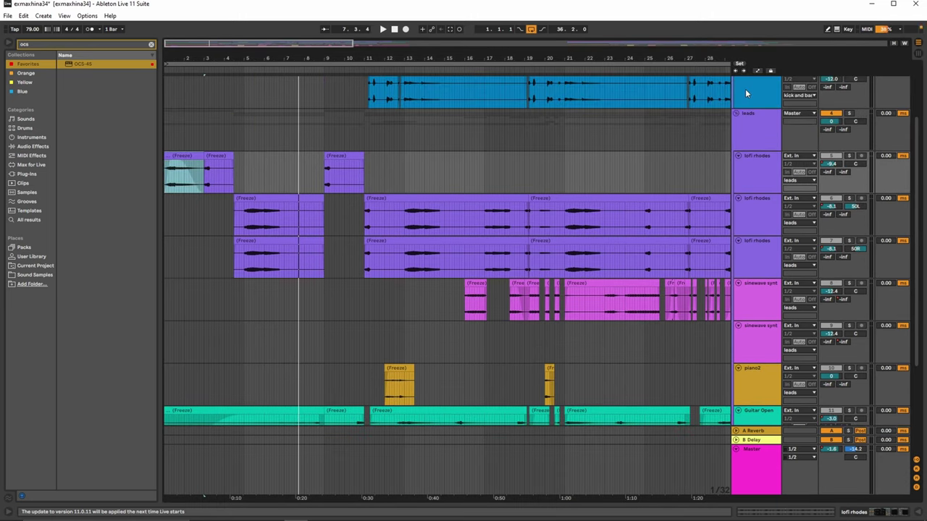
{"action": "left_click", "coordinate": [738, 115]}
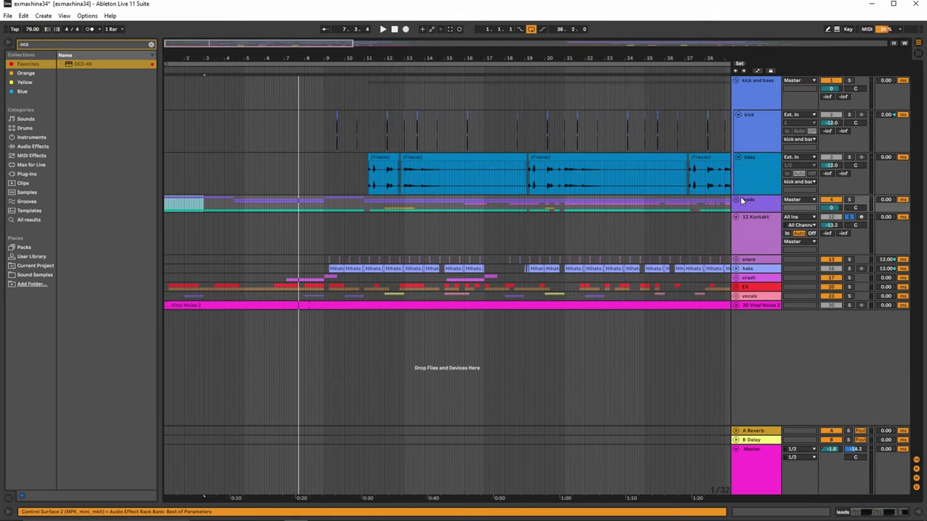
{"action": "left_click", "coordinate": [776, 223]}
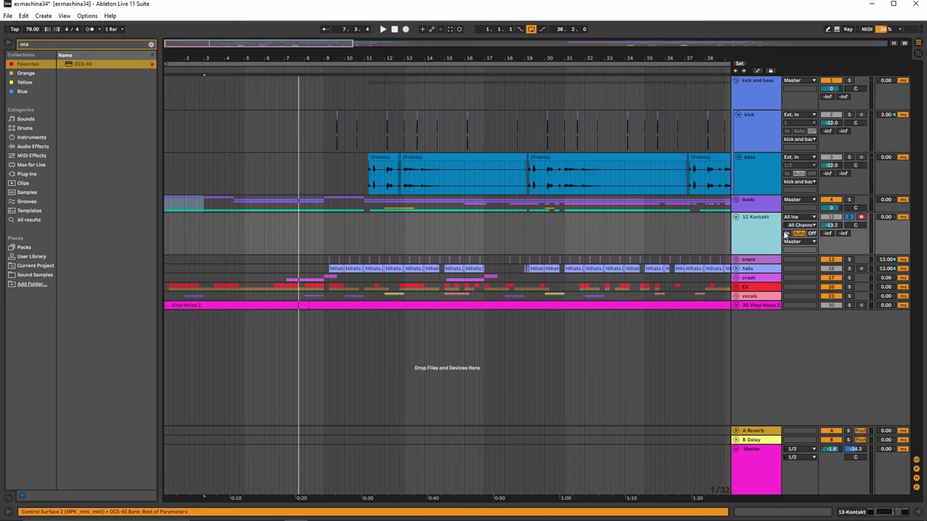
{"action": "key", "text": "Delete"}
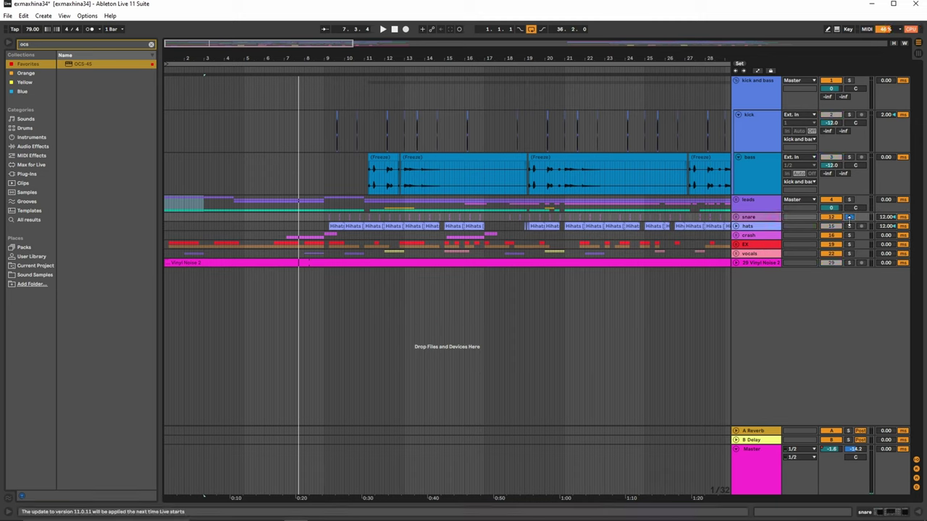
Unfold the snare group and play it from bar 9 with snare and hats soloed
{"action": "left_click", "coordinate": [325, 202]}
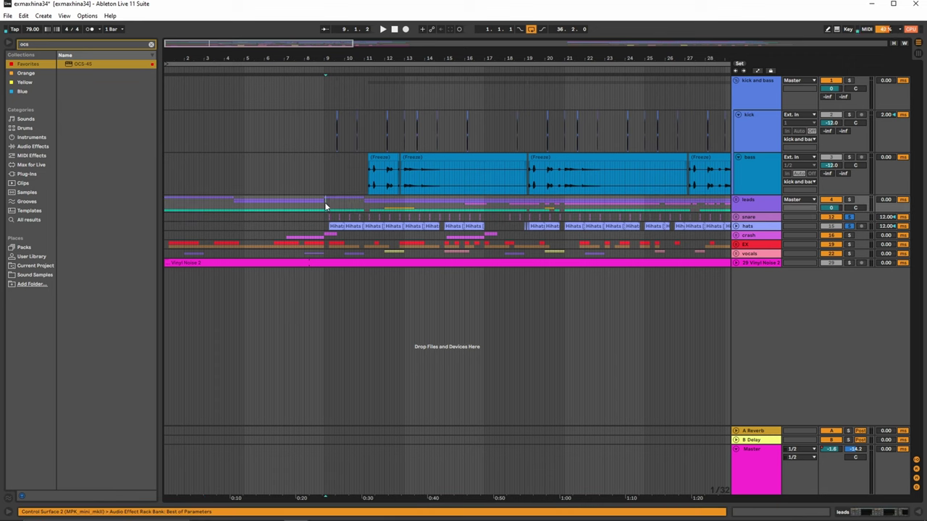
{"action": "left_click", "coordinate": [735, 217]}
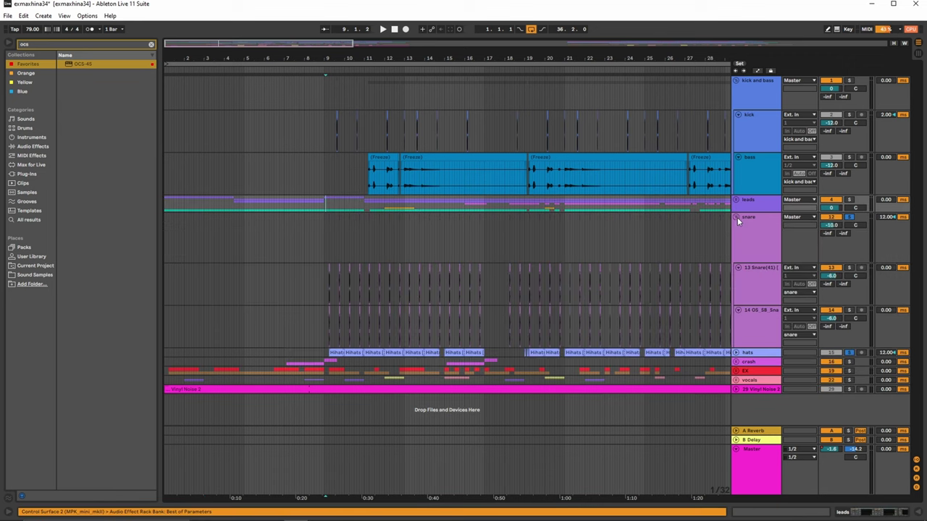
{"action": "key", "text": "space"}
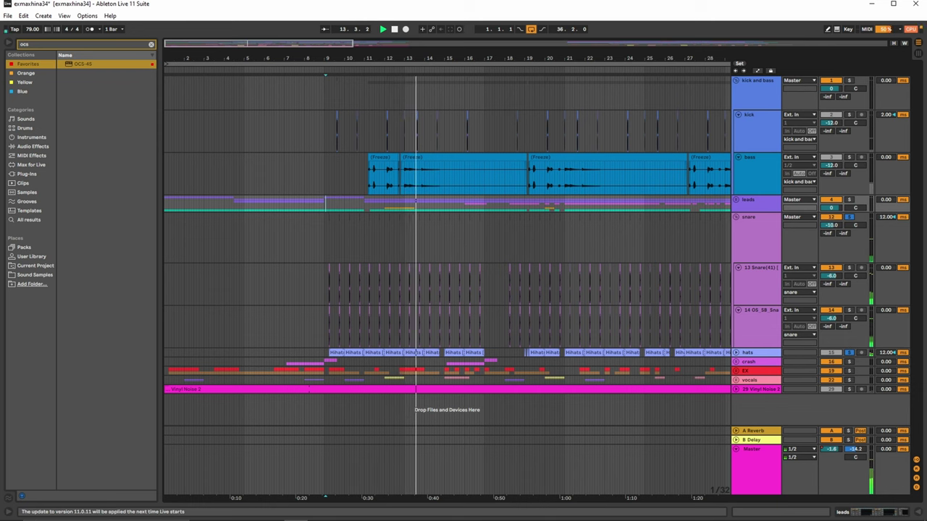
{"action": "left_click_drag", "start_coordinate": [309, 57], "coordinate": [305, 71]}
Try out a second ValhallaSupermassive on the snare group with Warp at 98.4%, and remove it again
{"action": "key", "text": "ctrl+f"}
{"action": "type", "text": "sup"}
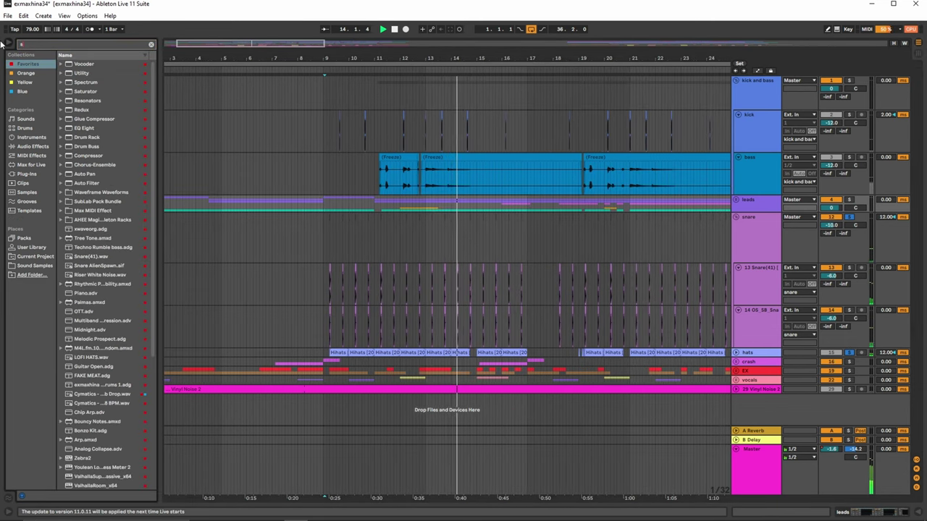
{"action": "type", "text": "er"}
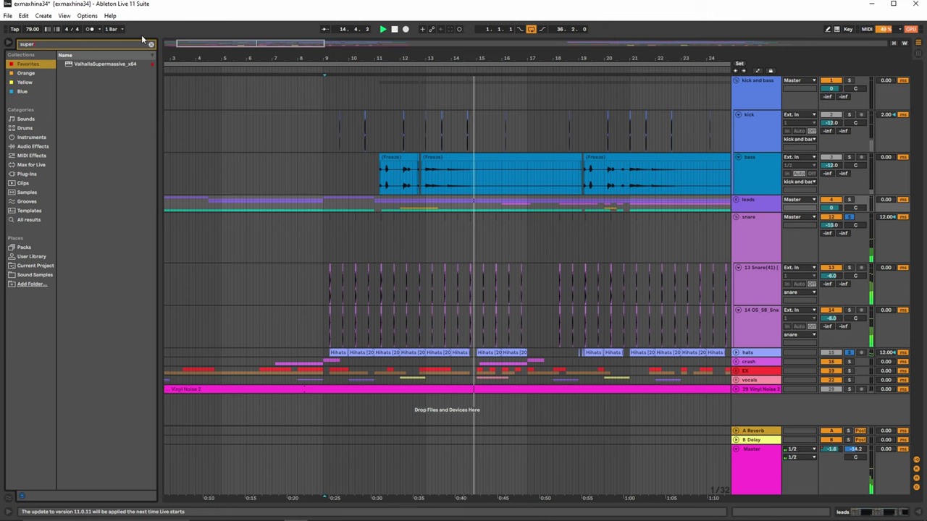
{"action": "left_click_drag", "start_coordinate": [90, 63], "coordinate": [433, 242]}
{"action": "left_click_drag", "start_coordinate": [261, 210], "coordinate": [236, 149]}
{"action": "left_click", "coordinate": [501, 415]}
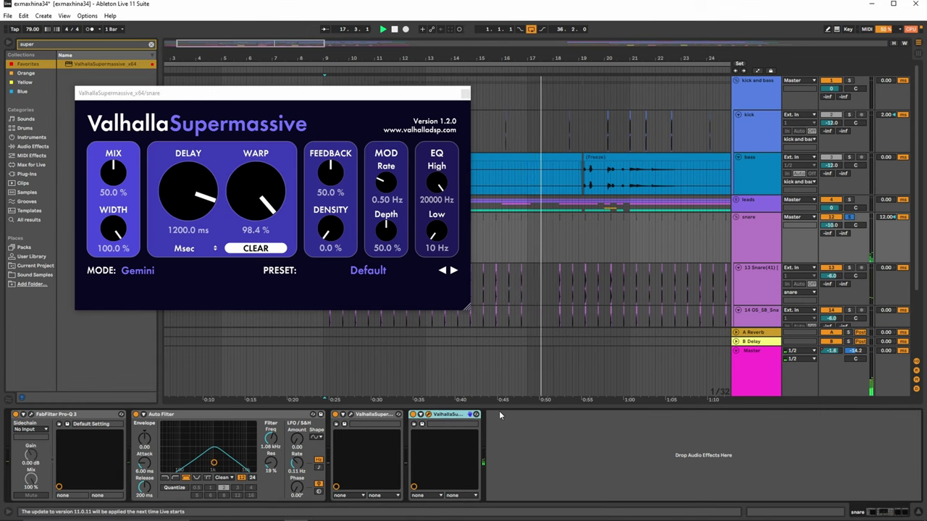
{"action": "key", "text": "Delete"}
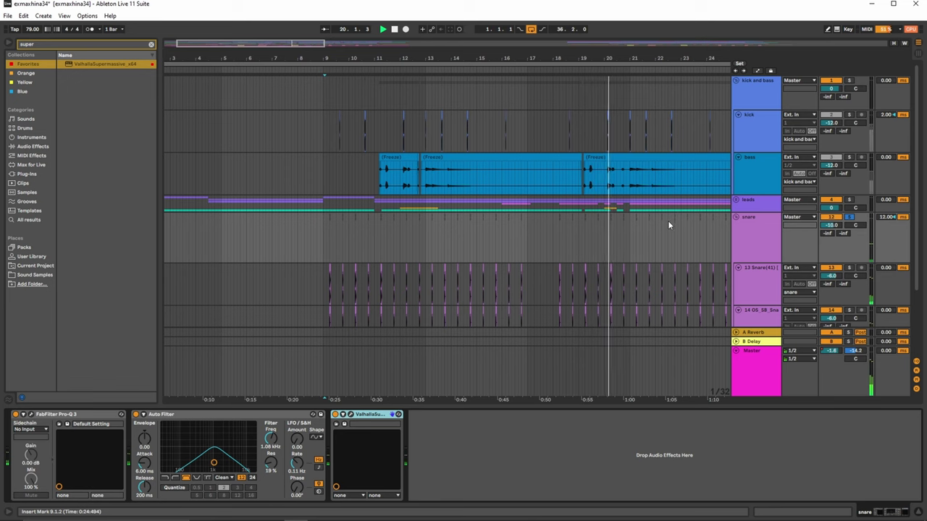
Collapse the snare group and the kick and bass group
{"action": "scroll", "coordinate": [413, 172], "scroll_direction": "down", "scroll_amount": 3}
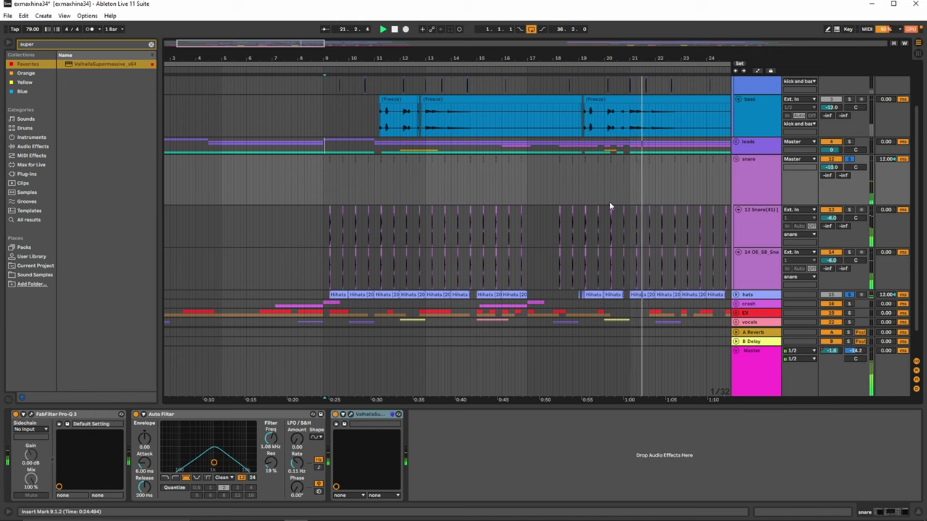
{"action": "left_click_drag", "start_coordinate": [548, 53], "coordinate": [373, 43]}
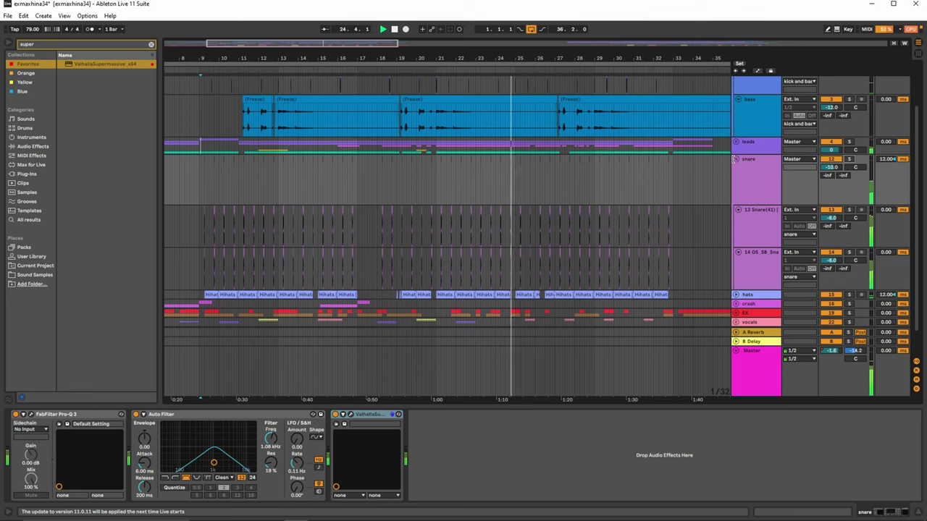
{"action": "left_click", "coordinate": [738, 159]}
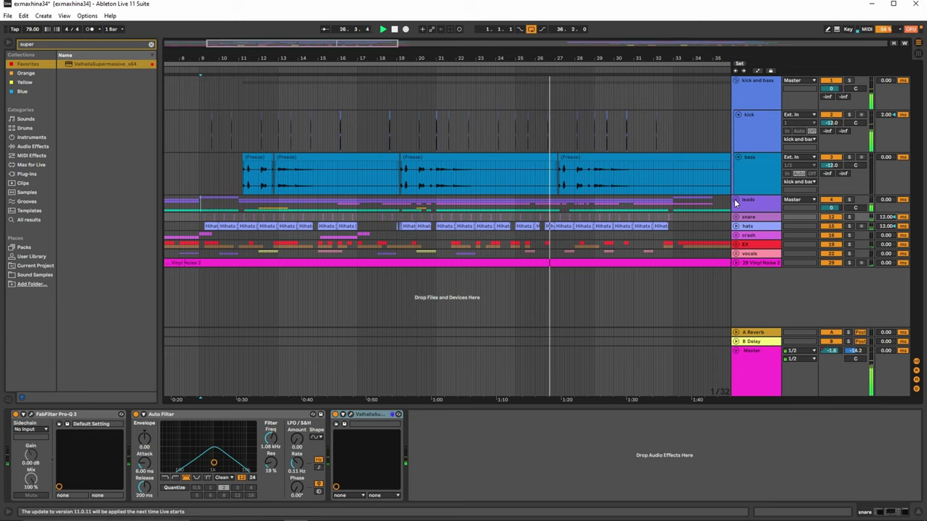
{"action": "left_click", "coordinate": [736, 80]}
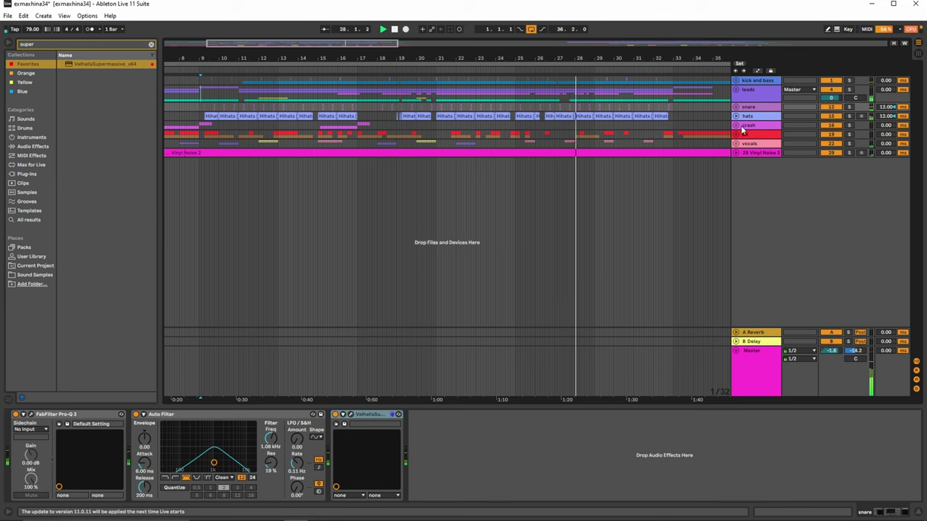
Unfold the crash group and listen to it soloed, starting playback in bar 15
{"action": "left_click", "coordinate": [331, 127]}
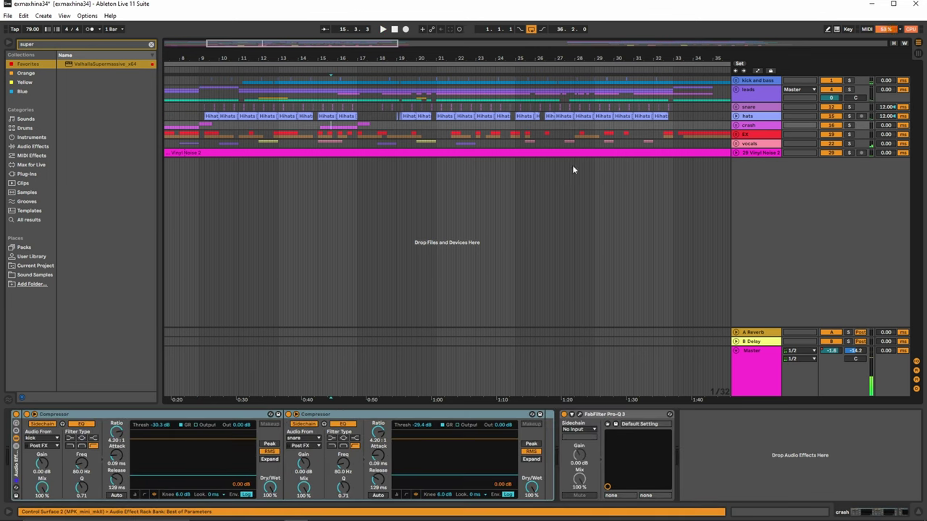
{"action": "left_click", "coordinate": [735, 126]}
{"action": "key", "text": "space"}
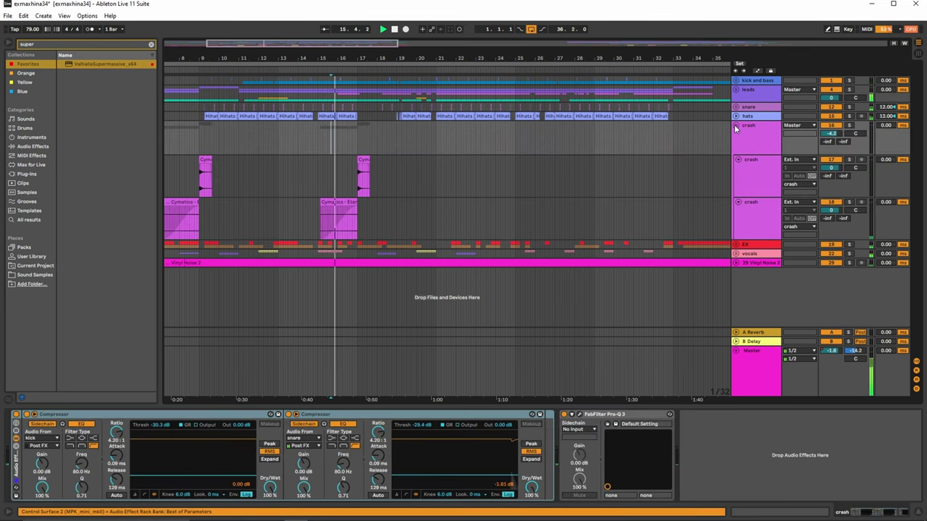
{"action": "left_click", "coordinate": [849, 126]}
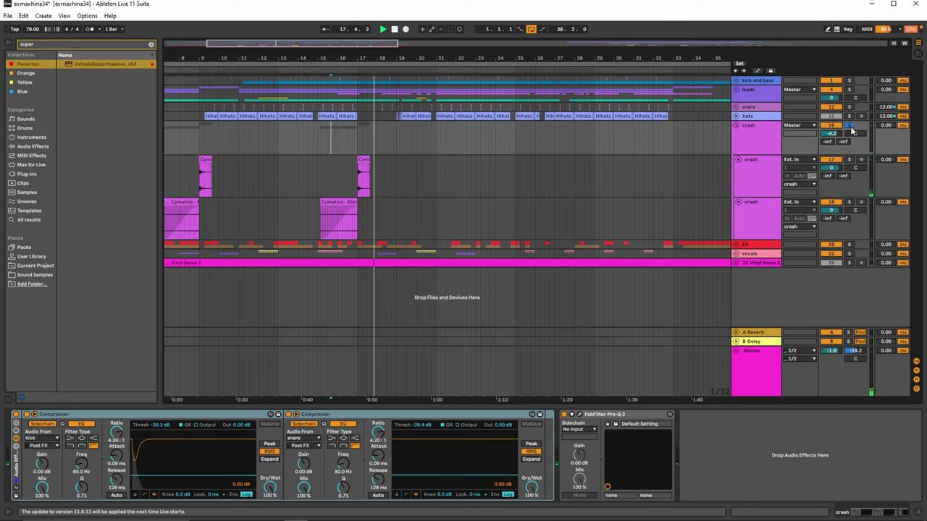
{"action": "left_click_drag", "start_coordinate": [371, 58], "coordinate": [372, 37]}
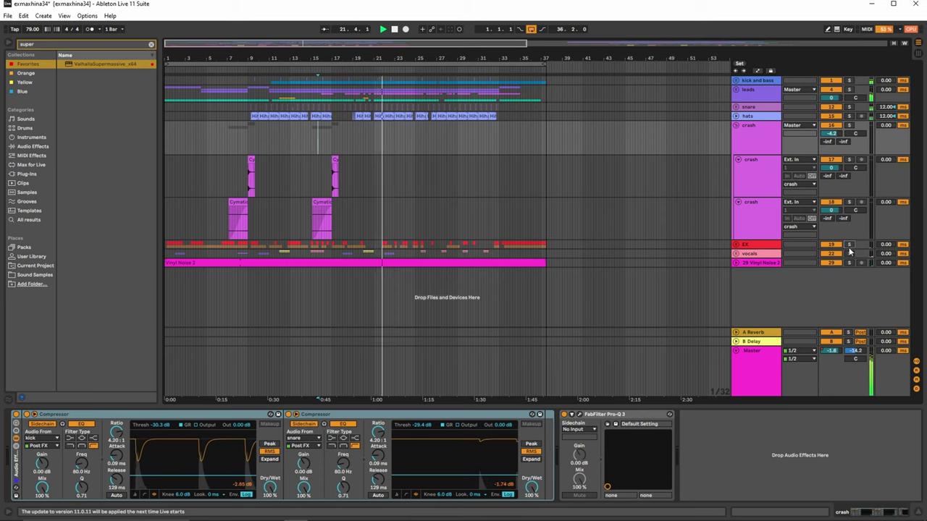
Unfold the EX group and play it soloed from the first CHIRP clip
{"action": "left_click", "coordinate": [736, 245]}
{"action": "key", "text": "space"}
{"action": "left_click", "coordinate": [174, 287]}
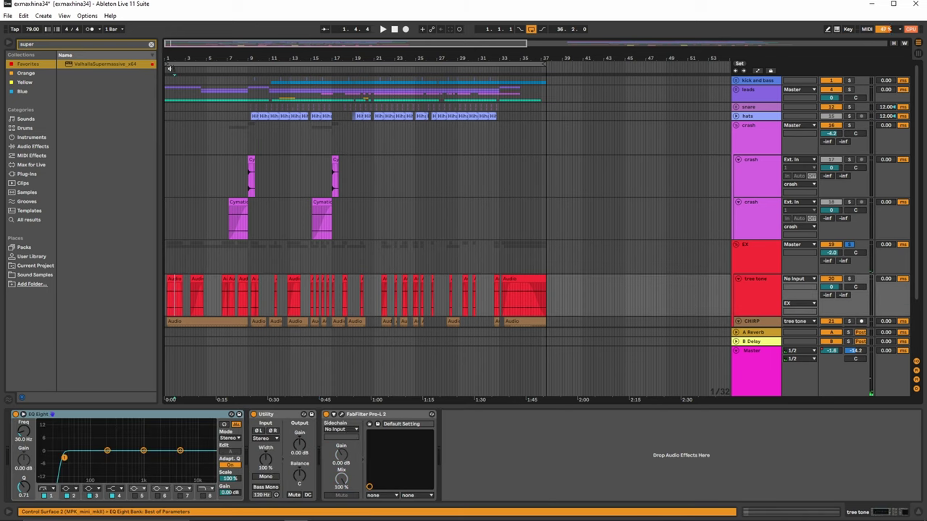
{"action": "left_click_drag", "start_coordinate": [173, 62], "coordinate": [192, 103]}
{"action": "scroll", "coordinate": [174, 307], "scroll_direction": "down", "scroll_amount": 1}
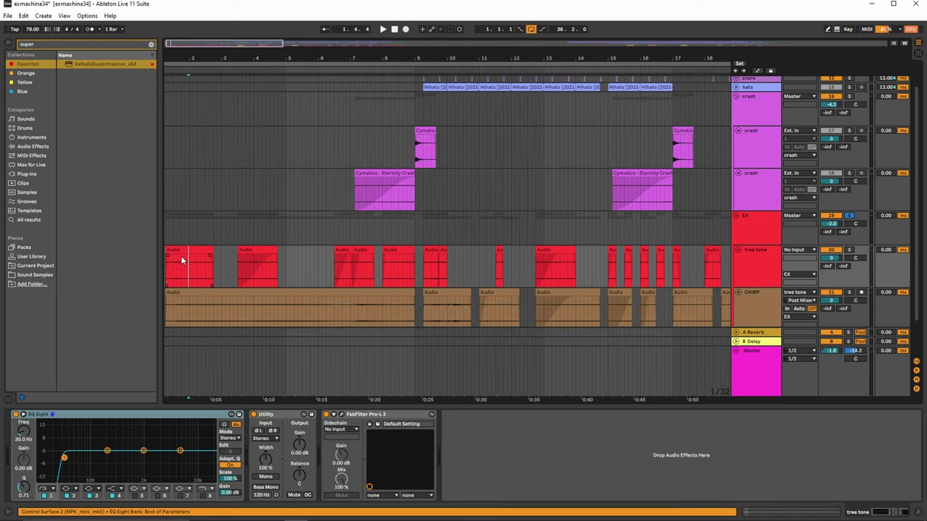
{"action": "left_click", "coordinate": [174, 293]}
{"action": "key", "text": "space"}
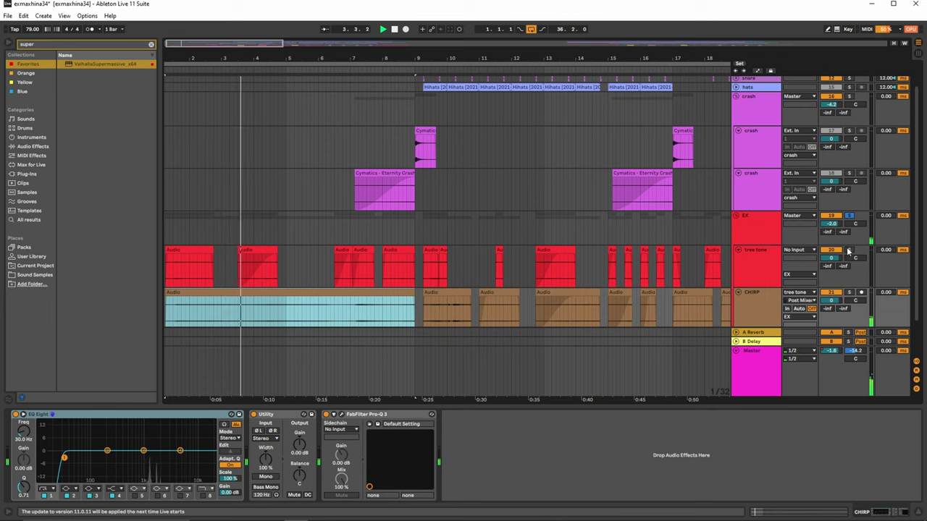
Listen to the tree tone track soloed and to the CHIRP track's second clip on its own, and clear the solo
{"action": "left_click", "coordinate": [848, 250]}
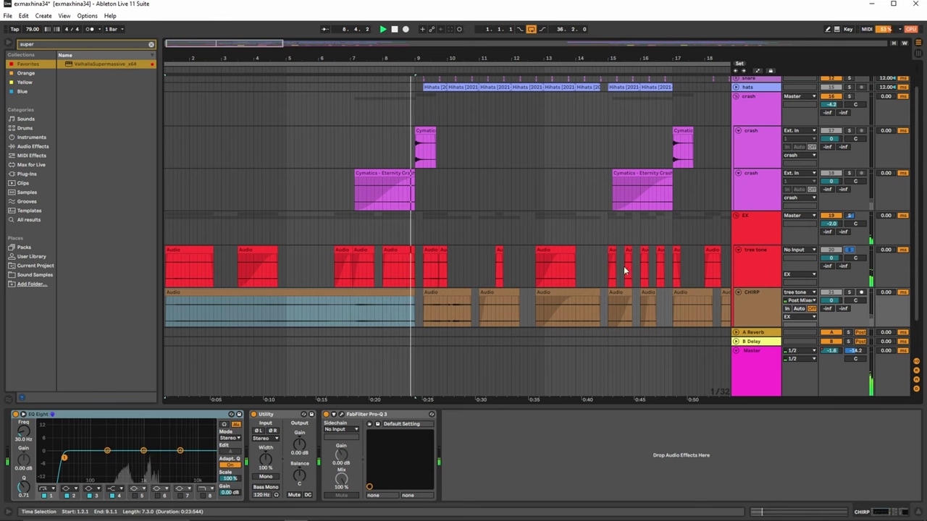
{"action": "left_click", "coordinate": [449, 295]}
{"action": "key", "text": "space"}
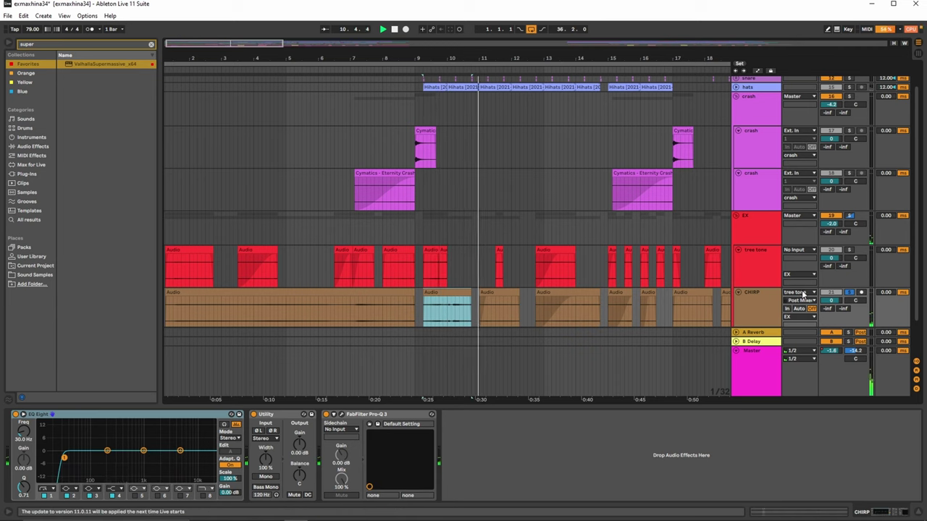
{"action": "left_click", "coordinate": [850, 293]}
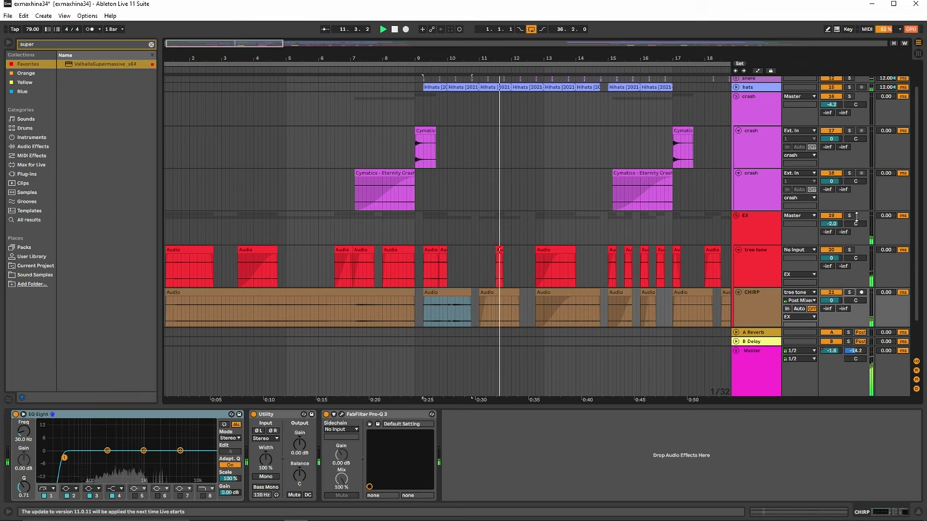
Listen to the EX group soloed and clear its solo
{"action": "left_click", "coordinate": [851, 216]}
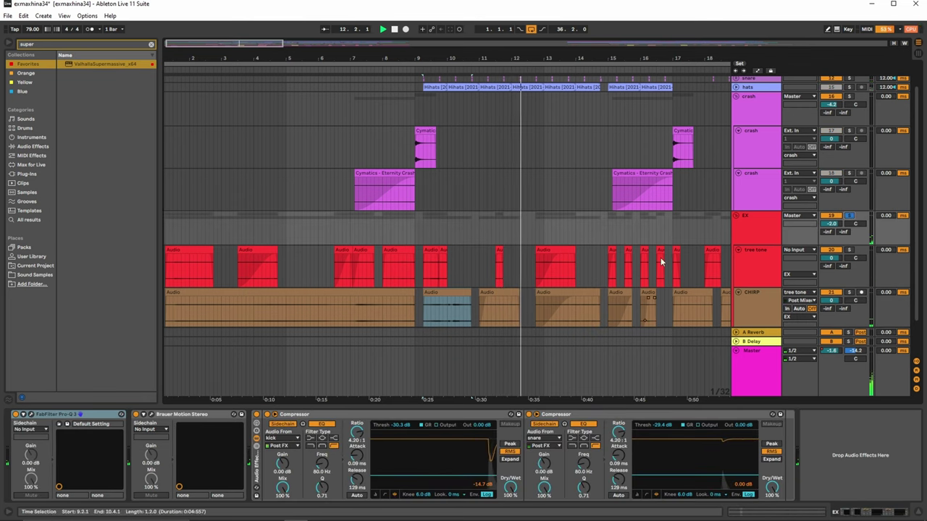
{"action": "left_click_drag", "start_coordinate": [662, 55], "coordinate": [625, 73]}
{"action": "scroll", "coordinate": [609, 293], "scroll_direction": "down", "scroll_amount": 2}
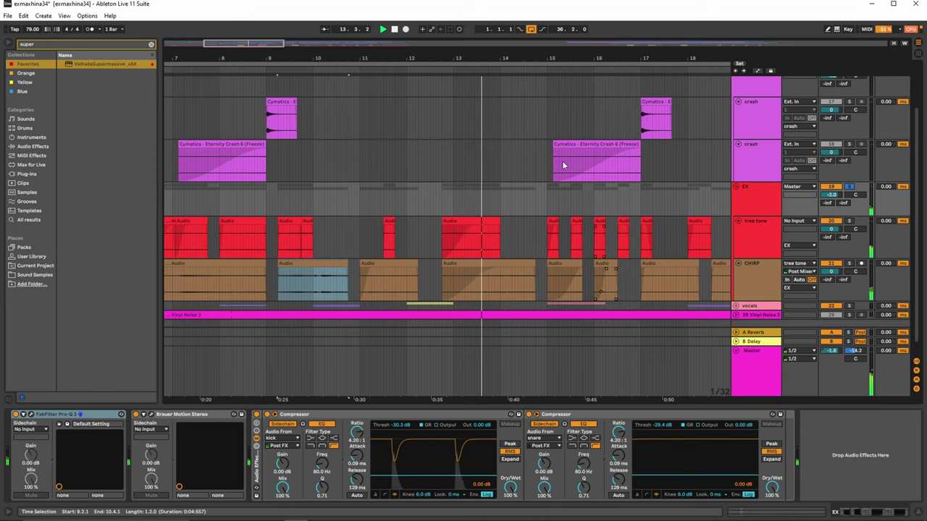
{"action": "scroll", "coordinate": [557, 148], "scroll_direction": "down", "scroll_amount": 2, "text": "ctrl"}
{"action": "scroll", "coordinate": [558, 149], "scroll_direction": "up", "scroll_amount": 3, "text": "ctrl"}
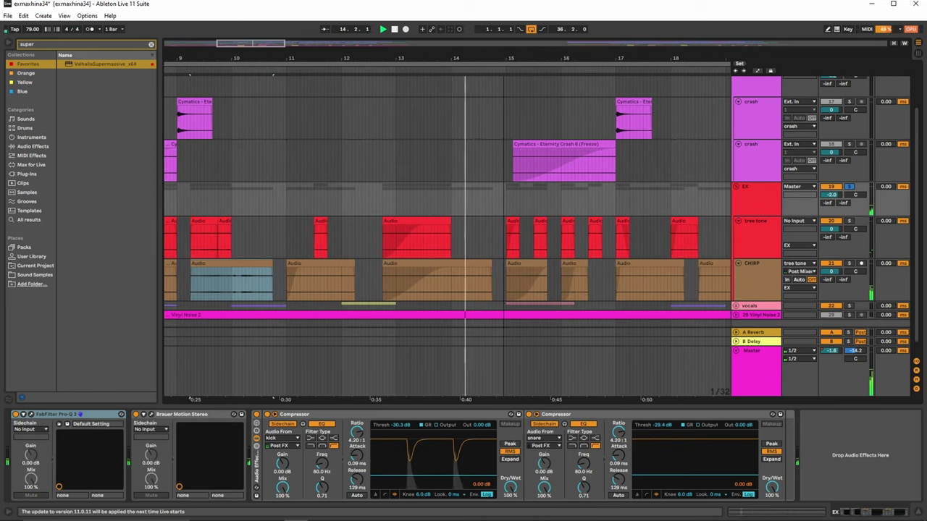
{"action": "left_click_drag", "start_coordinate": [504, 67], "coordinate": [505, 71]}
{"action": "left_click", "coordinate": [850, 188]}
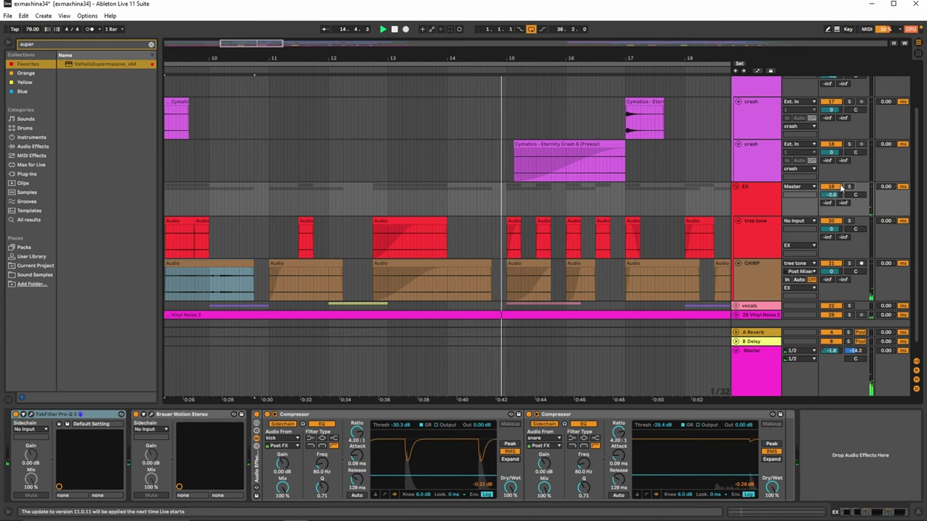
Unfold the vocals group and listen to it soloed
{"action": "scroll", "coordinate": [495, 254], "scroll_direction": "down", "scroll_amount": 1}
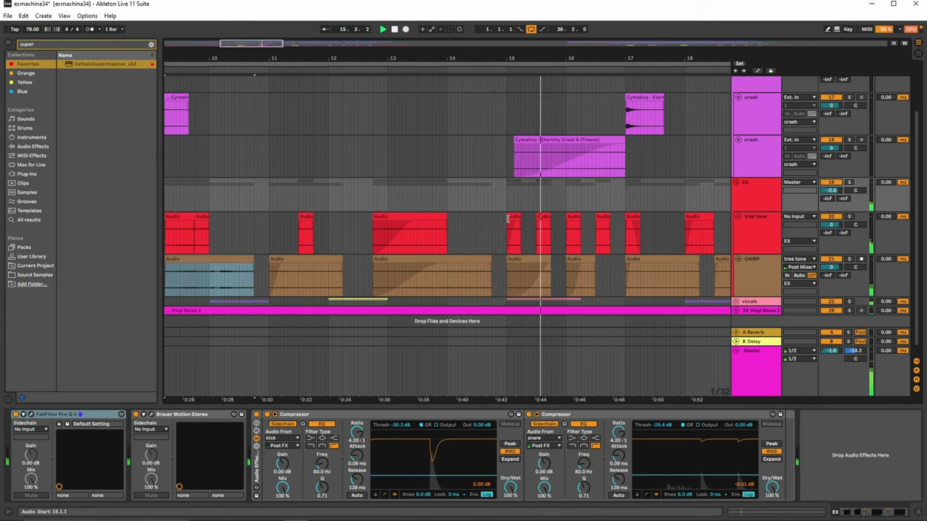
{"action": "left_click_drag", "start_coordinate": [647, 59], "coordinate": [524, 55]}
{"action": "left_click", "coordinate": [736, 302]}
{"action": "left_click", "coordinate": [851, 303]}
{"action": "scroll", "coordinate": [547, 304], "scroll_direction": "down", "scroll_amount": 1}
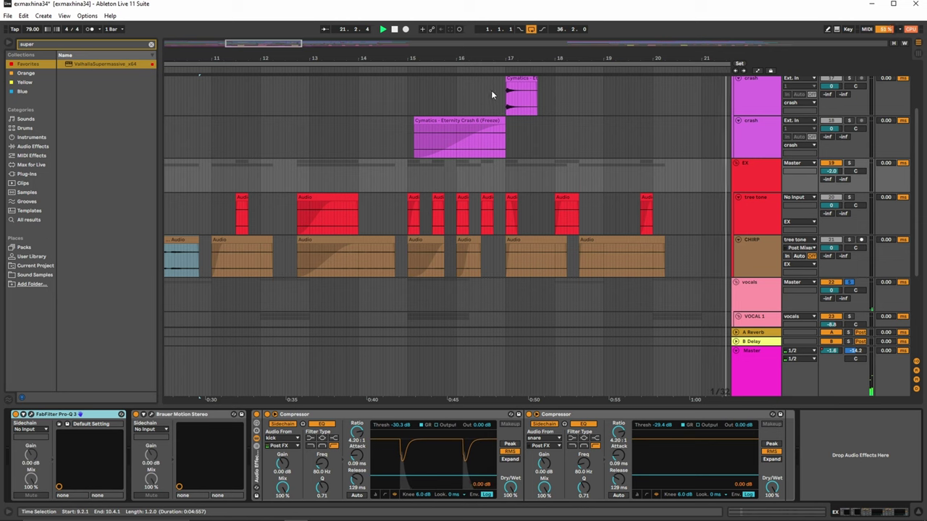
Show the effects on the vocals group and on the VOCAL 1 group inside it
{"action": "left_click", "coordinate": [477, 176]}
{"action": "scroll", "coordinate": [541, 306], "scroll_direction": "down", "scroll_amount": 5}
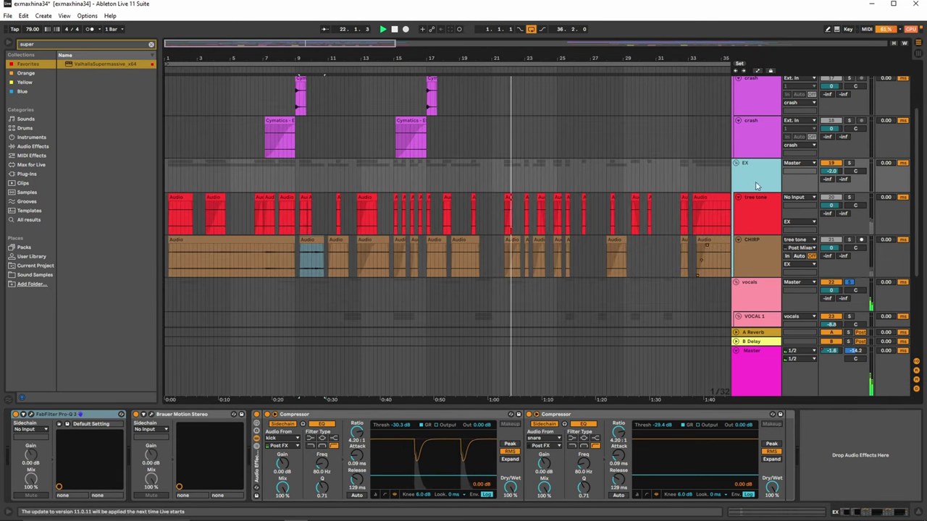
{"action": "left_click", "coordinate": [745, 290]}
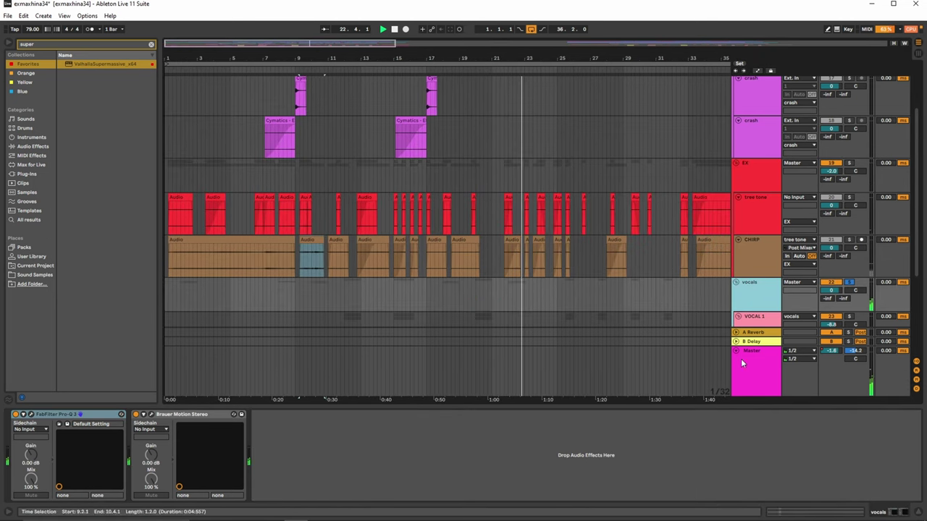
{"action": "left_click", "coordinate": [73, 433]}
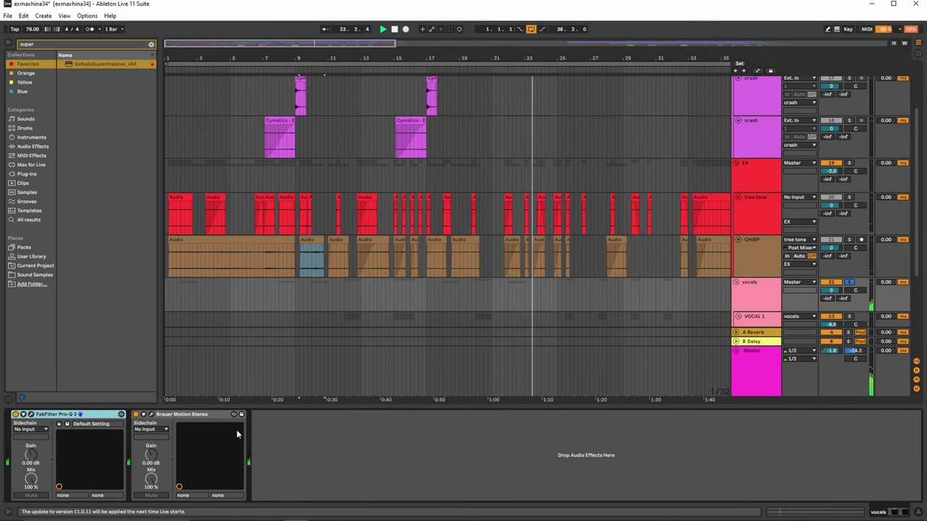
{"action": "scroll", "coordinate": [687, 231], "scroll_direction": "down", "scroll_amount": 3}
{"action": "left_click", "coordinate": [764, 250]}
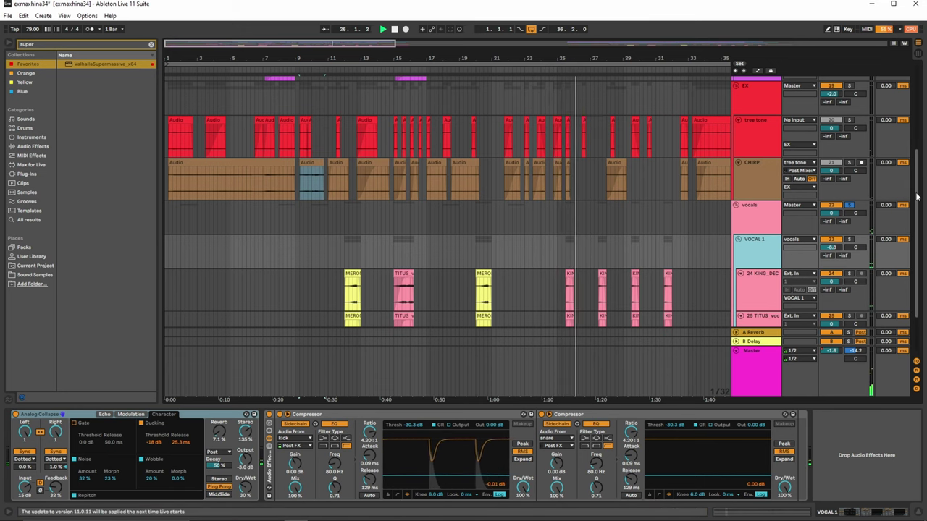
Unfold the leads group and listen to the Guitar Open track and the first piano2 clip, each soloed
{"action": "left_click_drag", "start_coordinate": [917, 198], "coordinate": [923, 280]}
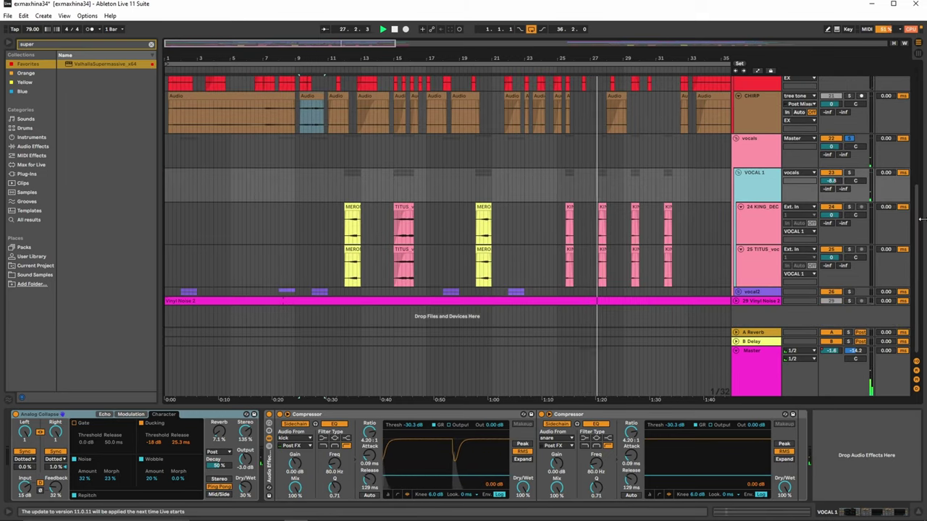
{"action": "left_click_drag", "start_coordinate": [919, 220], "coordinate": [906, 106]}
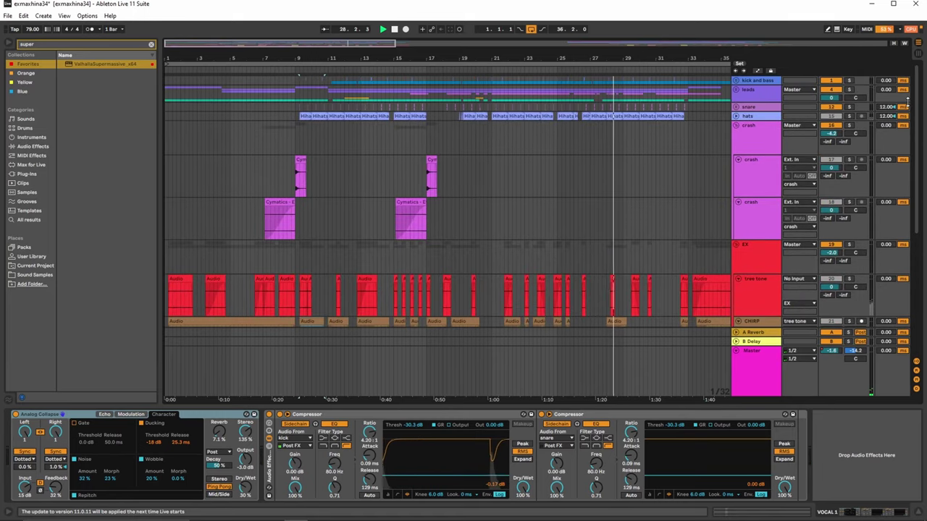
{"action": "left_click", "coordinate": [736, 89]}
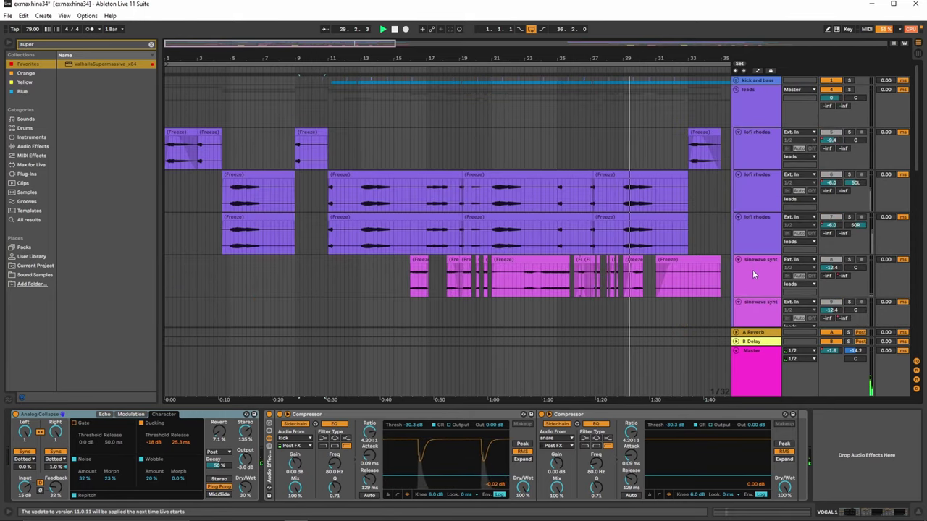
{"action": "scroll", "coordinate": [752, 271], "scroll_direction": "down", "scroll_amount": 5}
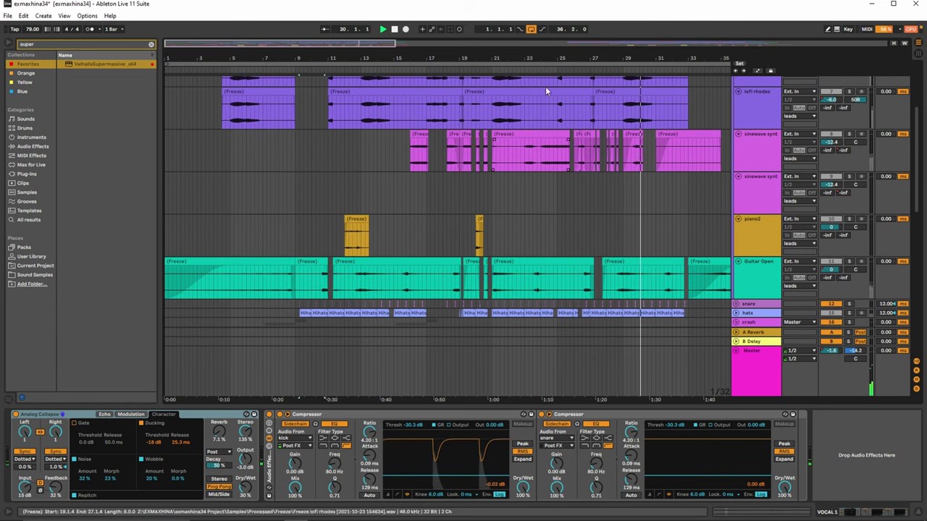
{"action": "left_click_drag", "start_coordinate": [476, 63], "coordinate": [475, 29]}
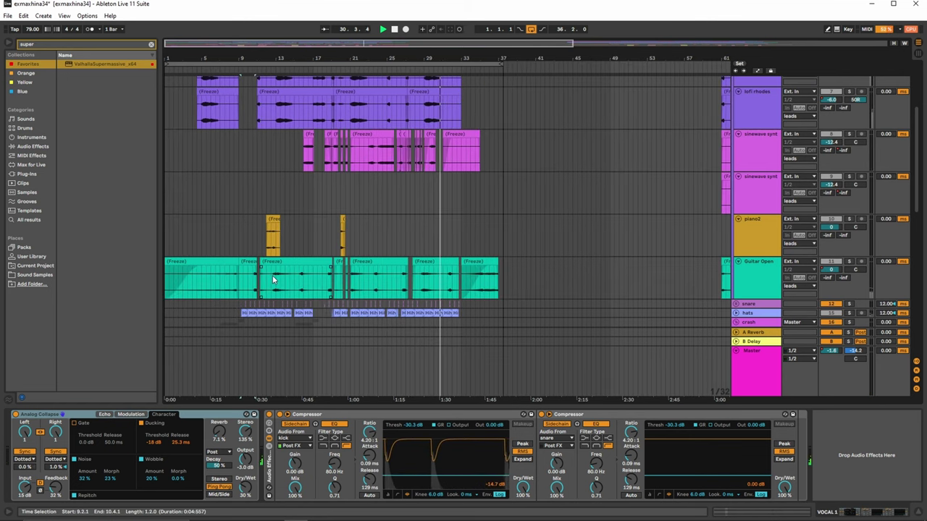
{"action": "left_click", "coordinate": [850, 278]}
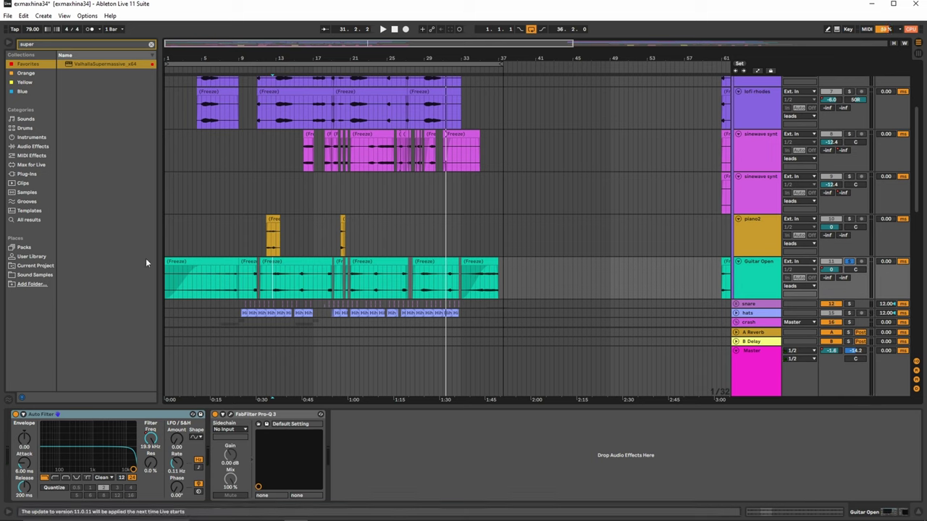
{"action": "key", "text": "space"}
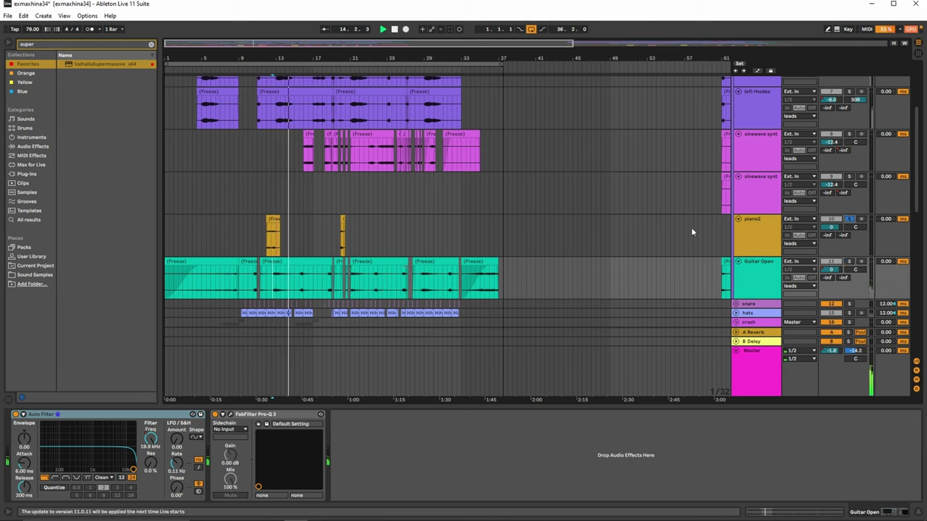
{"action": "left_click", "coordinate": [274, 227]}
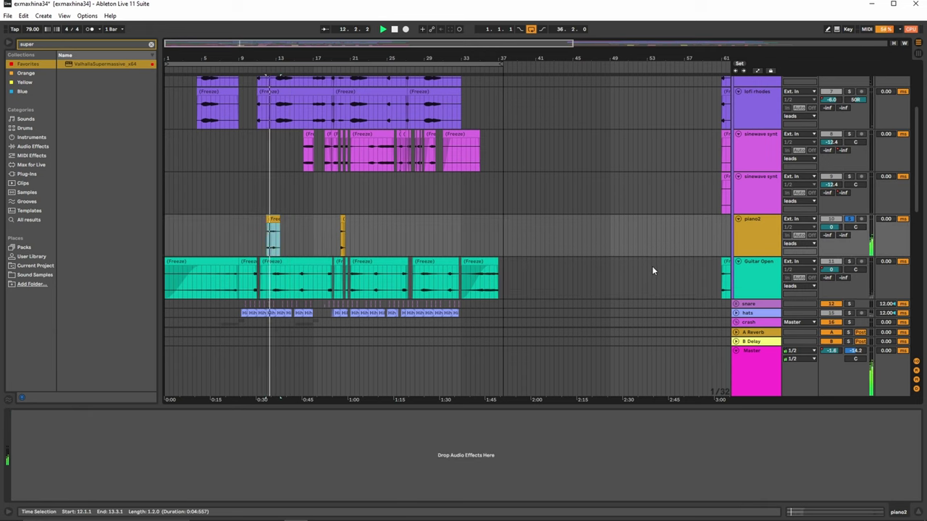
Play the Guitar Open track soloed from bar 7 and from bar 6, and clear the solo
{"action": "left_click", "coordinate": [222, 290]}
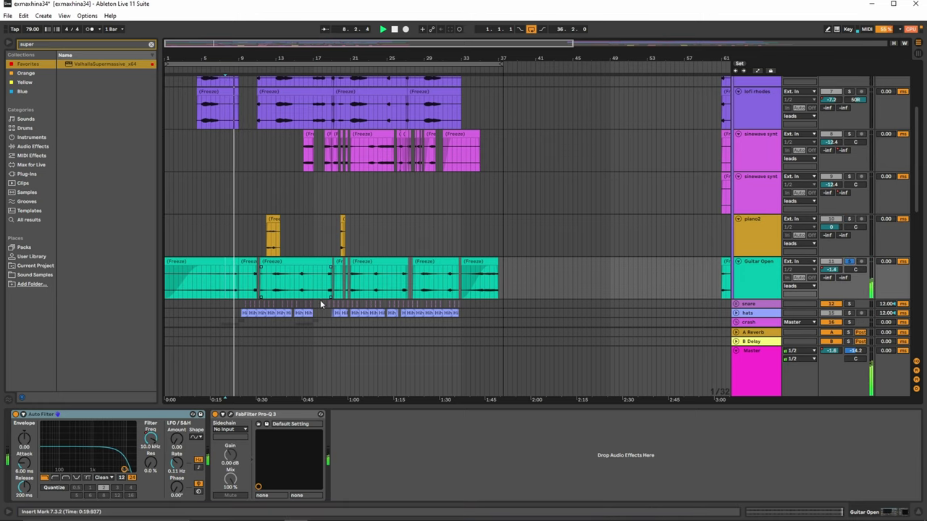
{"action": "key", "text": "space"}
{"action": "left_click", "coordinate": [214, 289]}
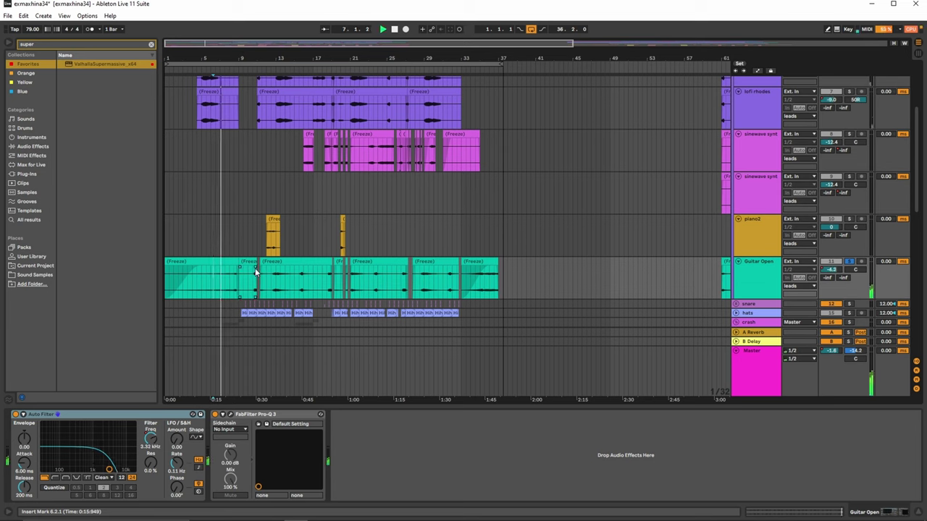
{"action": "left_click", "coordinate": [268, 286]}
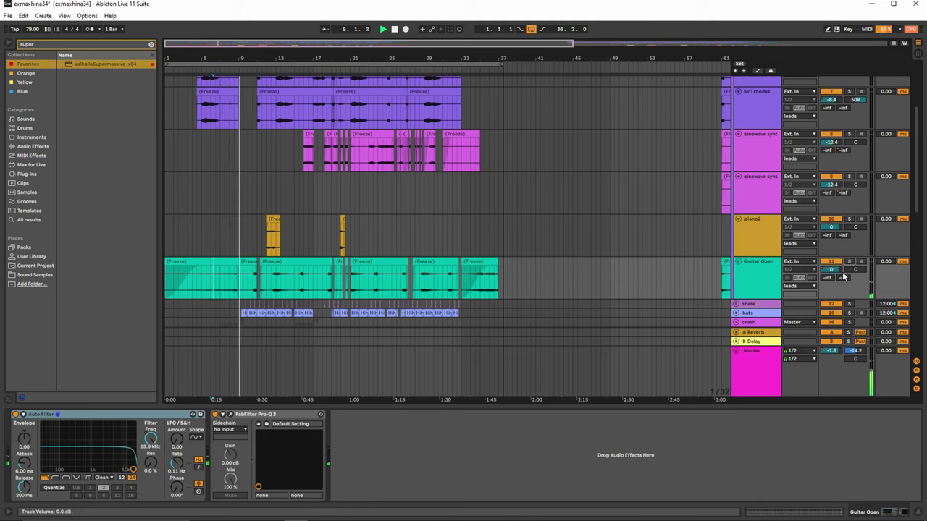
Collapse the EX group and unfold the Vinyl Noise 2 track
{"action": "scroll", "coordinate": [916, 175], "scroll_direction": "down", "scroll_amount": 8}
{"action": "left_click", "coordinate": [737, 121]}
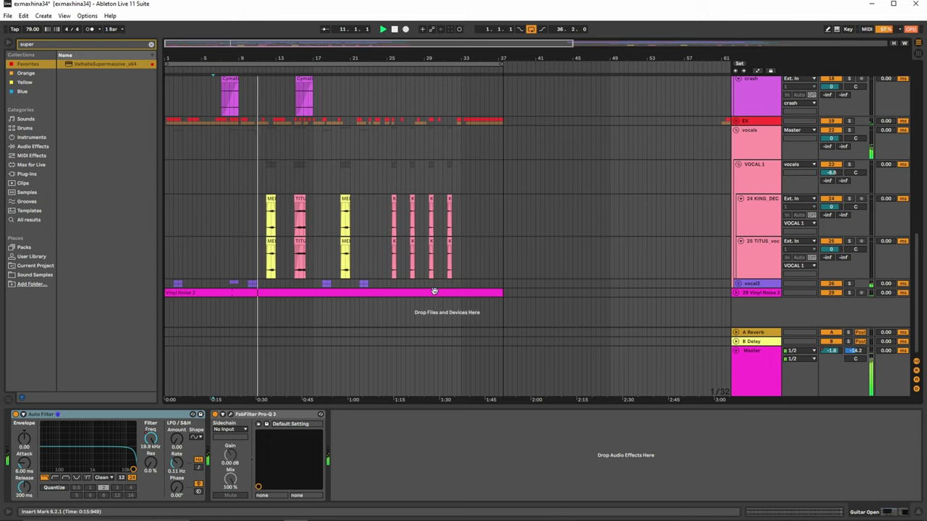
{"action": "left_click", "coordinate": [736, 294]}
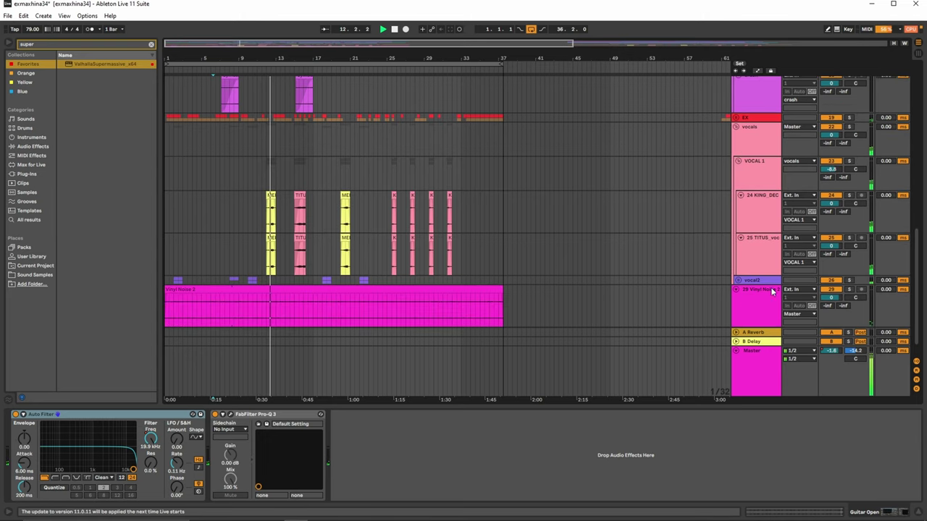
Listen to the Vinyl Noise 2 track soloed and open its clip to show the sample settings
{"action": "scroll", "coordinate": [595, 260], "scroll_direction": "down", "scroll_amount": 1}
{"action": "left_click", "coordinate": [849, 268]}
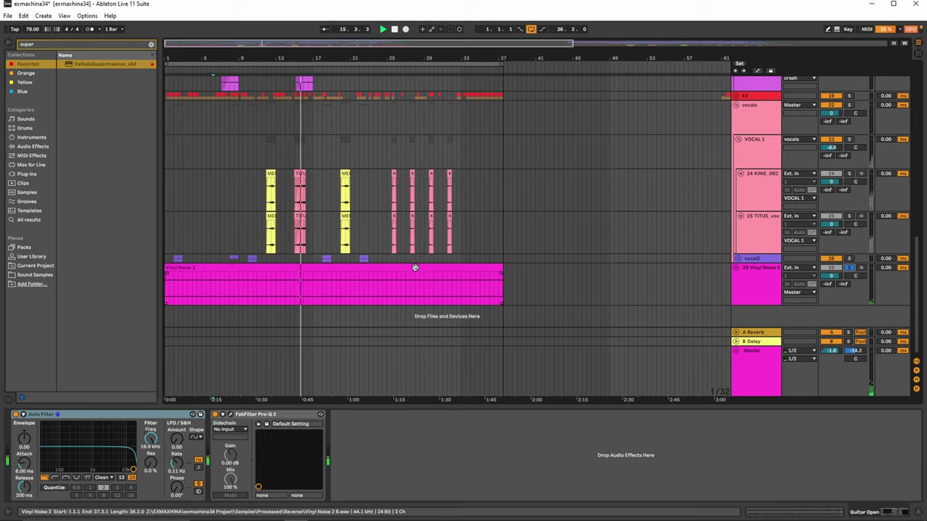
{"action": "double_click", "coordinate": [333, 266]}
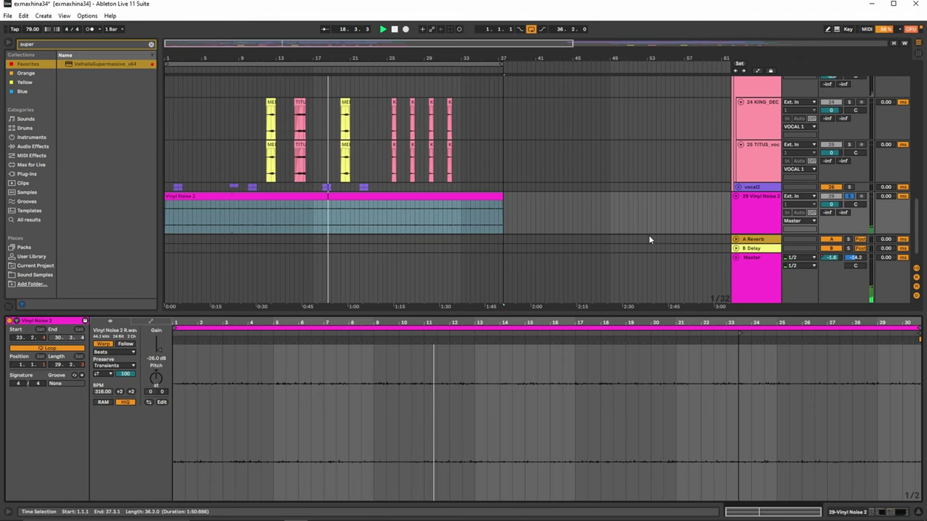
{"action": "left_click", "coordinate": [756, 208]}
Show the effect chain of the EX group and return to the leads group at the start of the track list
{"action": "scroll", "coordinate": [758, 213], "scroll_direction": "up", "scroll_amount": 1}
{"action": "scroll", "coordinate": [758, 212], "scroll_direction": "down", "scroll_amount": 1}
{"action": "scroll", "coordinate": [518, 201], "scroll_direction": "up", "scroll_amount": 1}
{"action": "scroll", "coordinate": [764, 220], "scroll_direction": "up", "scroll_amount": 2}
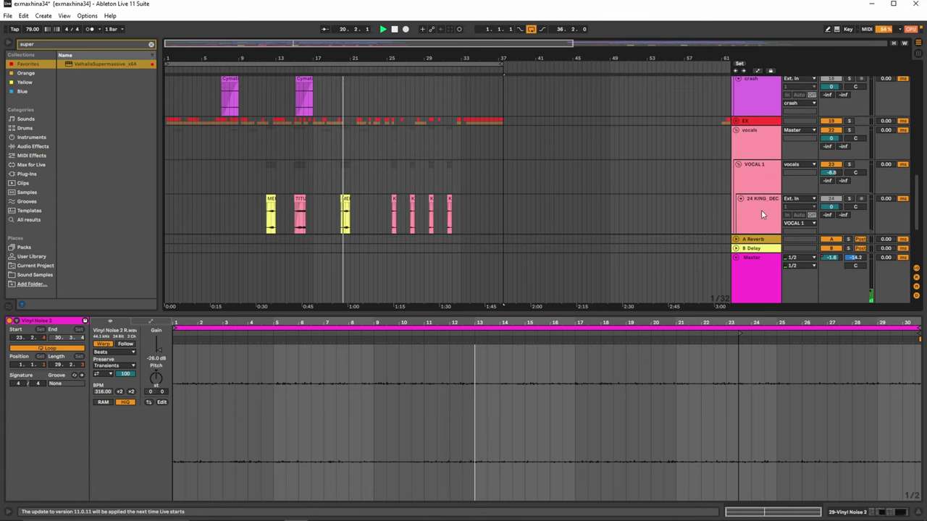
{"action": "scroll", "coordinate": [618, 186], "scroll_direction": "up", "scroll_amount": 1}
{"action": "double_click", "coordinate": [763, 150]}
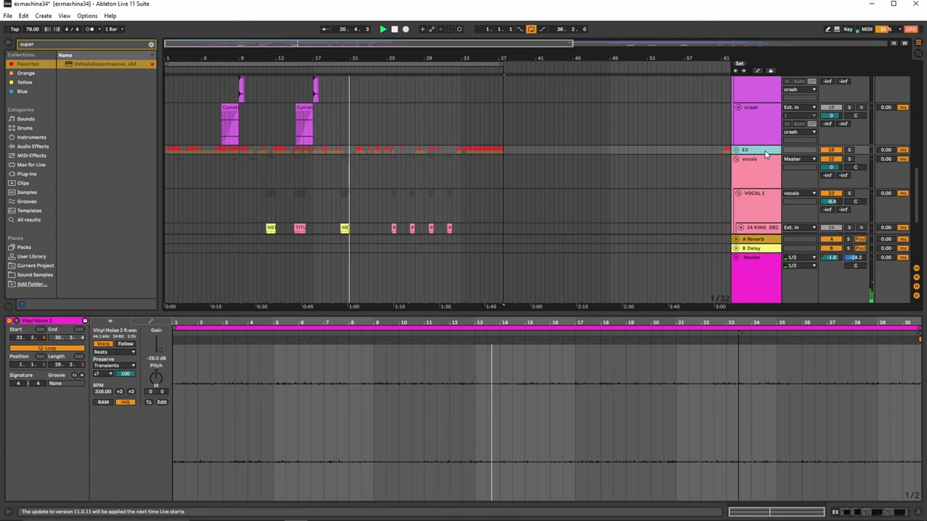
{"action": "scroll", "coordinate": [381, 288], "scroll_direction": "up", "scroll_amount": 1}
{"action": "scroll", "coordinate": [380, 288], "scroll_direction": "up", "scroll_amount": 2}
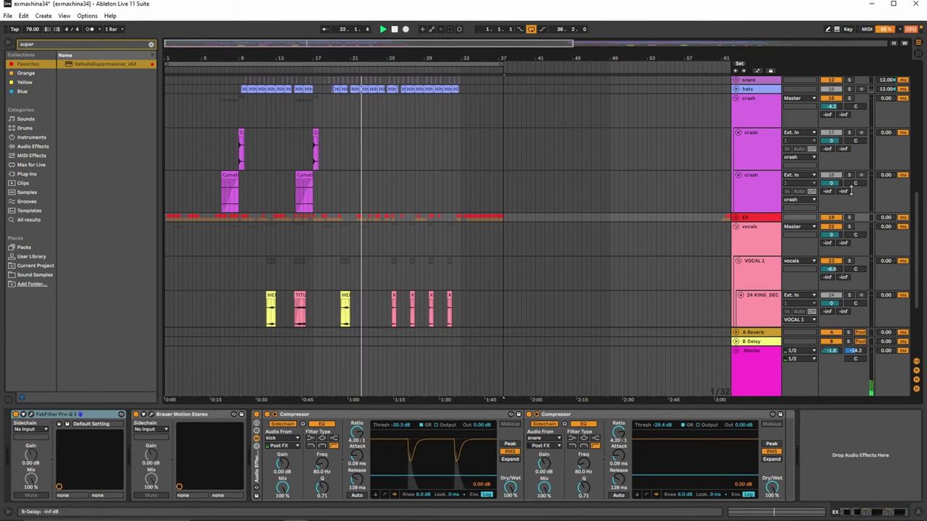
{"action": "left_click_drag", "start_coordinate": [918, 222], "coordinate": [917, 83]}
{"action": "mouse_move", "coordinate": [282, 59]}
{"action": "left_mouse_down"}
{"action": "mouse_move", "coordinate": [284, 101]}
{"action": "mouse_move", "coordinate": [282, 59]}
{"action": "left_mouse_up"}
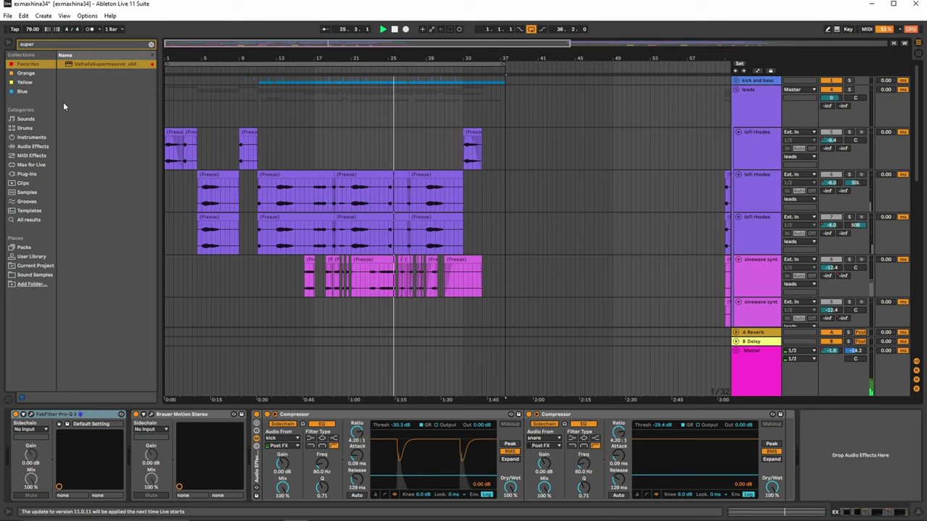
Clear the browser search, list the templates in a wider browser and select "exmnaxhina lofi template 2.als"
{"action": "left_click", "coordinate": [151, 44]}
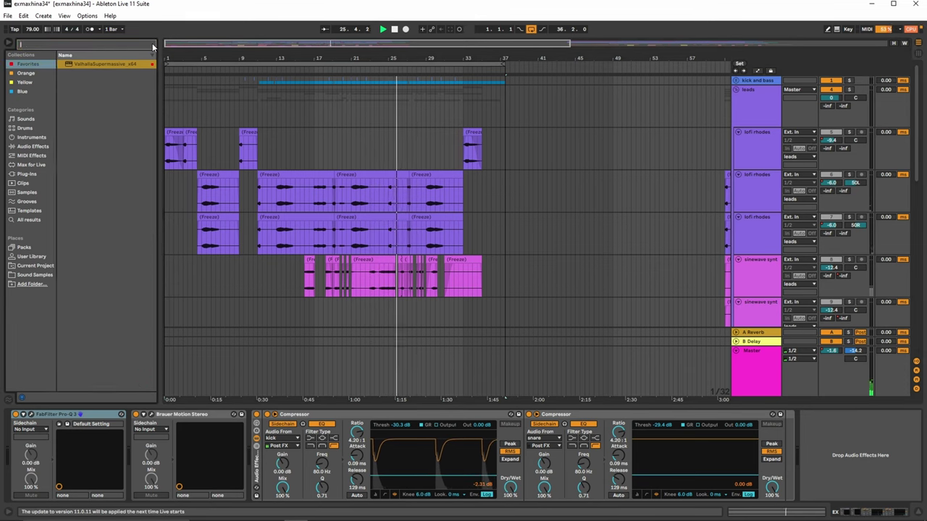
{"action": "left_click", "coordinate": [33, 210]}
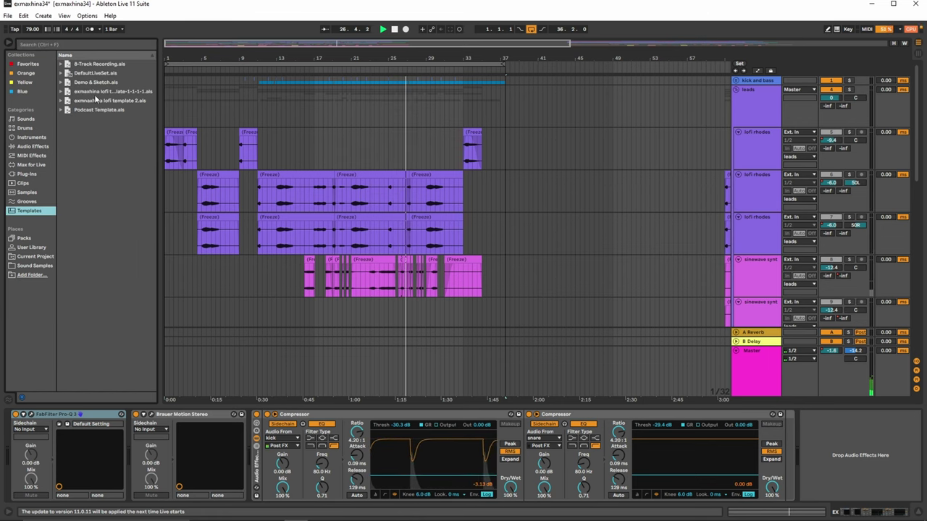
{"action": "left_click_drag", "start_coordinate": [161, 106], "coordinate": [176, 105]}
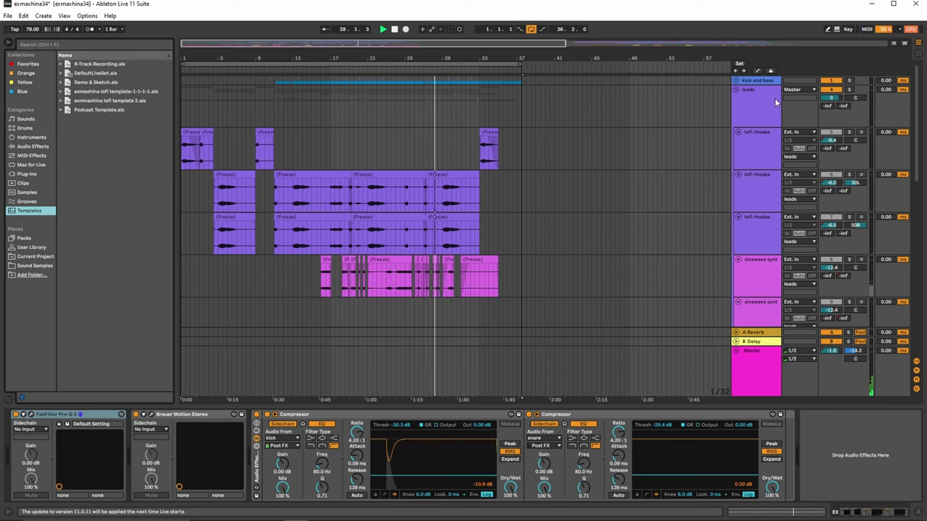
{"action": "left_click", "coordinate": [144, 99]}
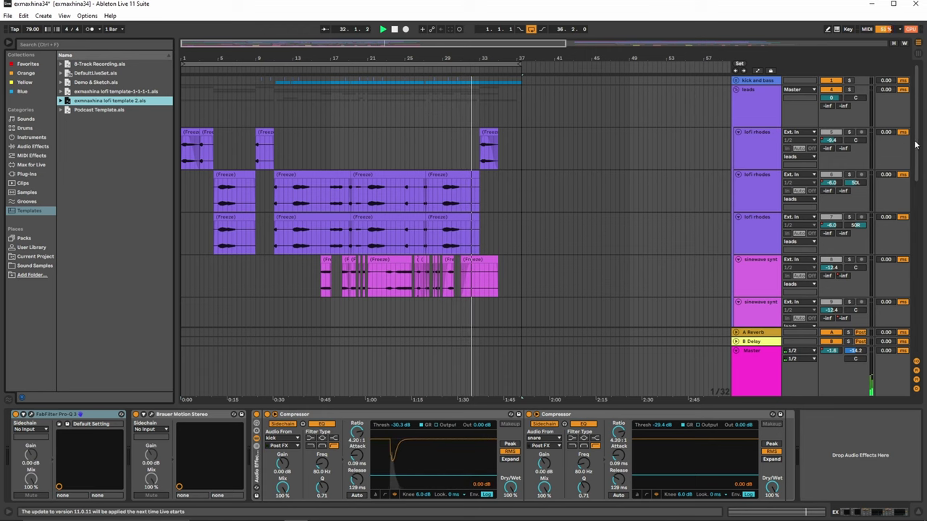
{"action": "left_click_drag", "start_coordinate": [918, 145], "coordinate": [922, 219]}
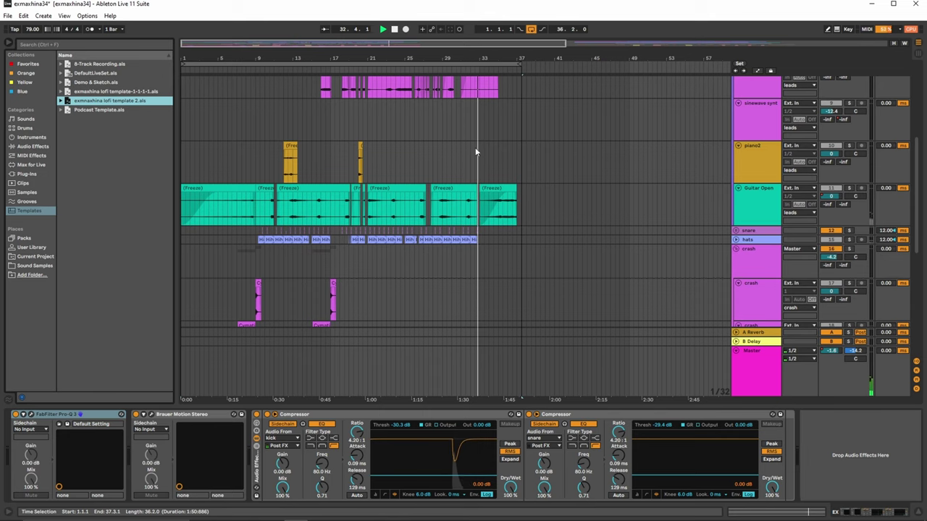
{"action": "scroll", "coordinate": [464, 161], "scroll_direction": "up", "scroll_amount": 1}
{"action": "scroll", "coordinate": [463, 165], "scroll_direction": "up", "scroll_amount": 5}
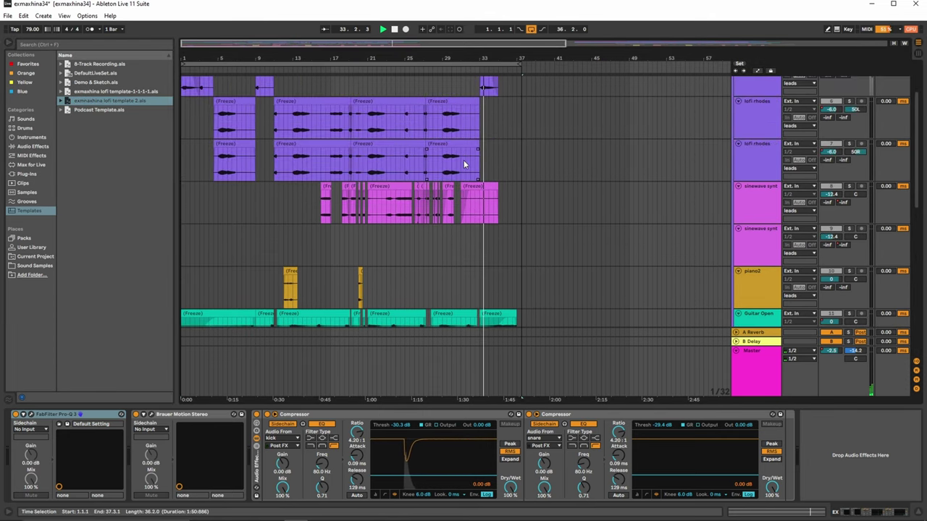